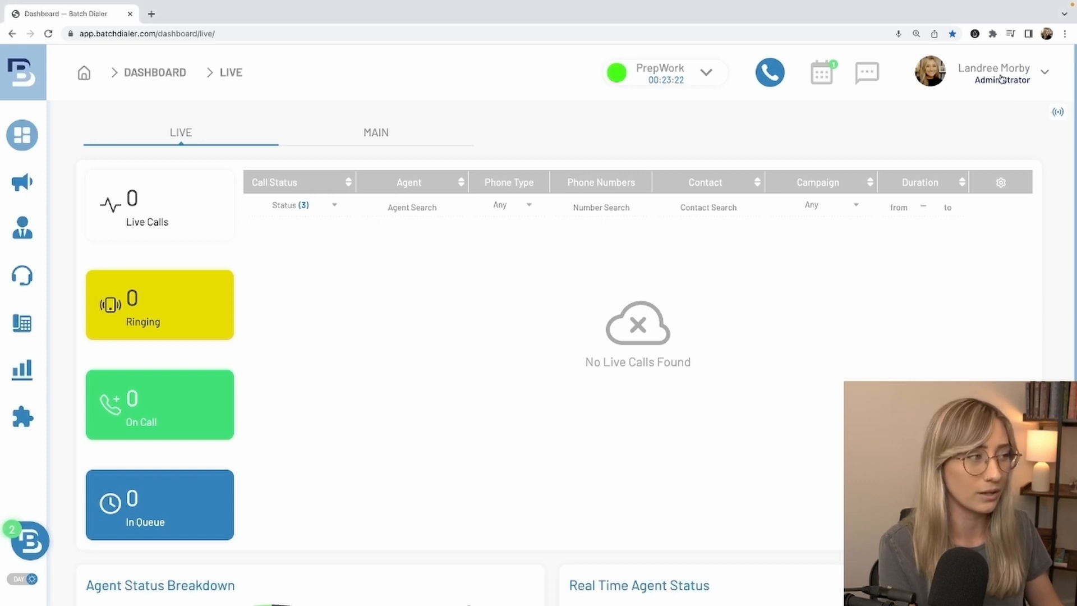
# In the account's voicemail settings, start a new voicemail named "voicemail july 23".
pyautogui.click(1001, 79)
pyautogui.click(948, 193)
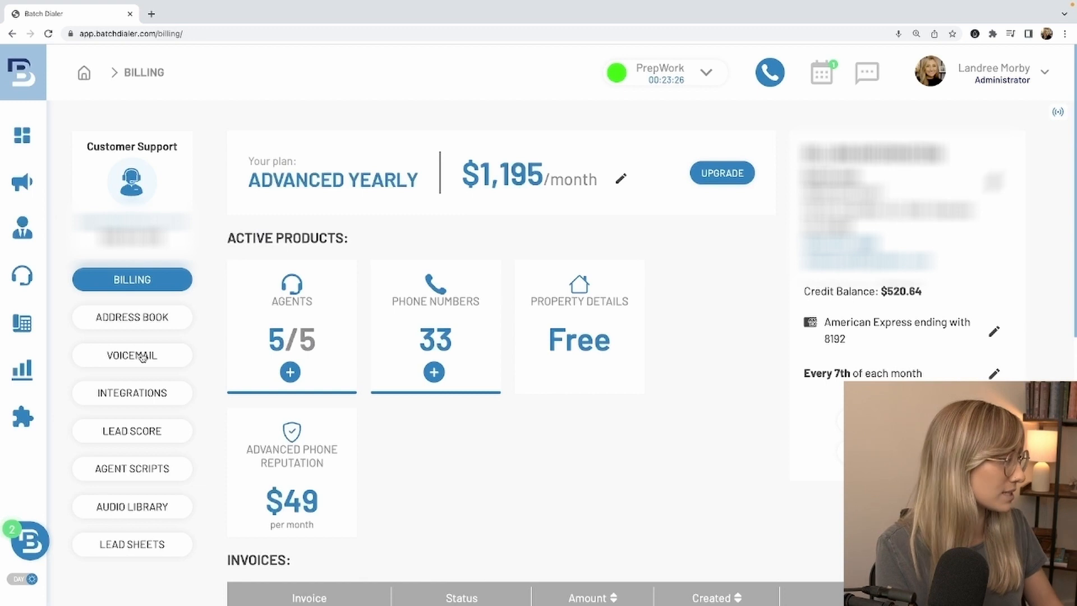
pyautogui.click(143, 356)
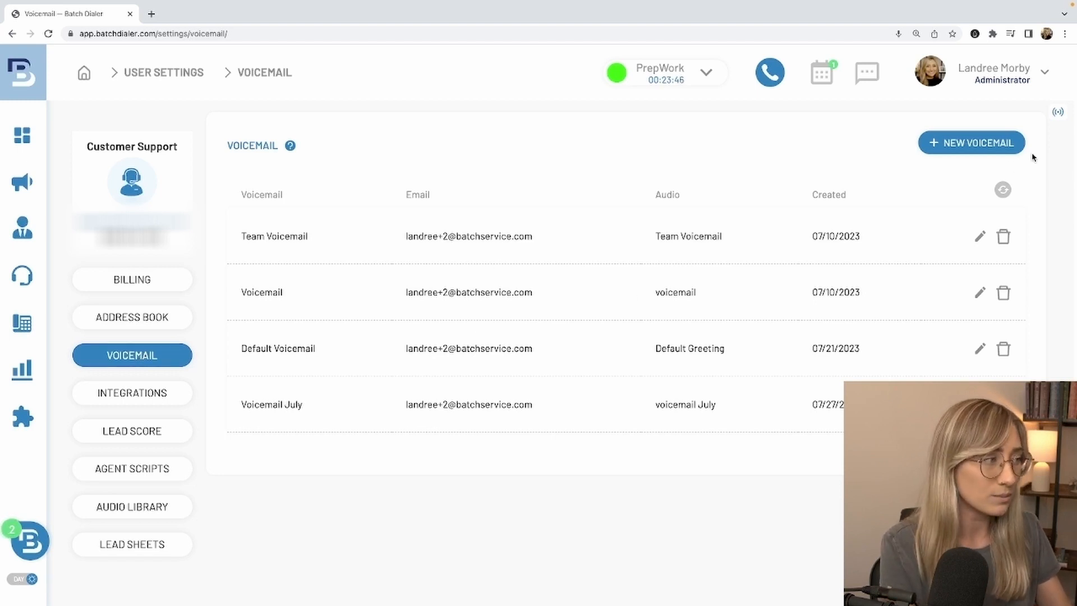
pyautogui.click(989, 146)
pyautogui.click(492, 139)
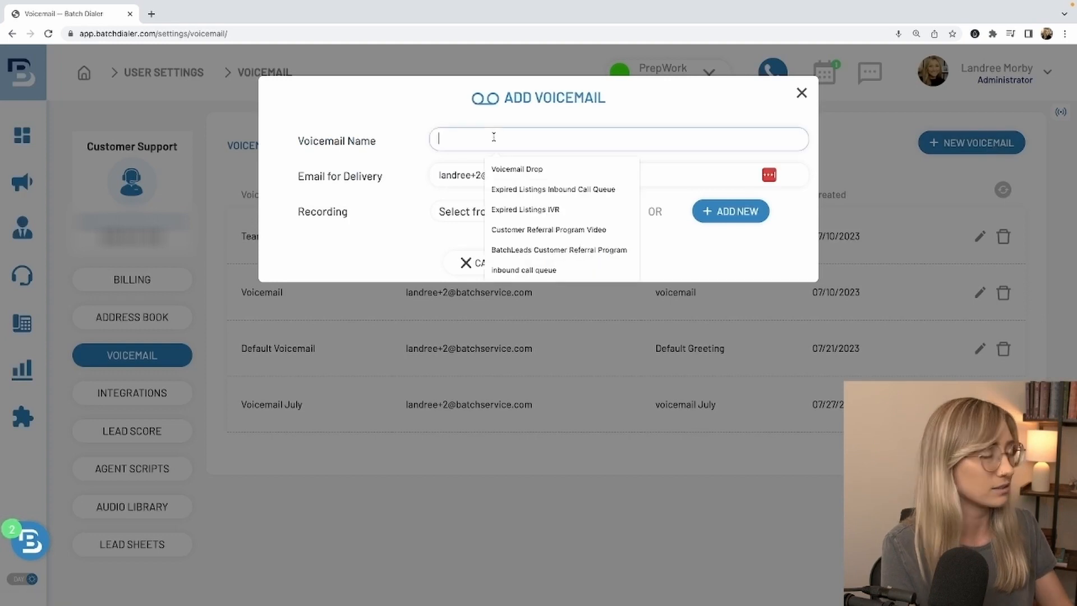
pyautogui.write('voice')
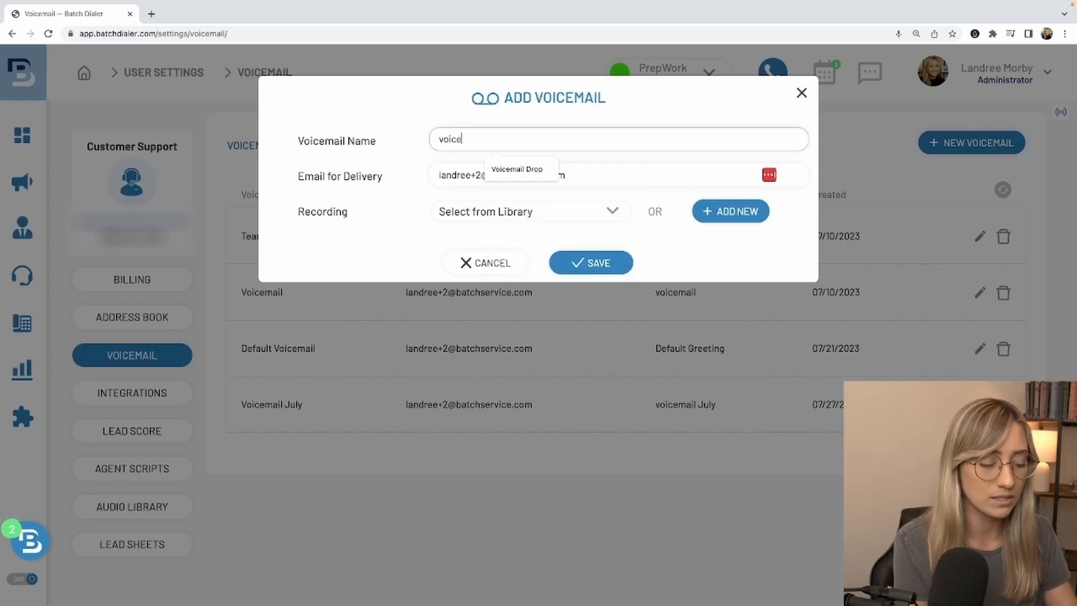
pyautogui.write('mail july 23')
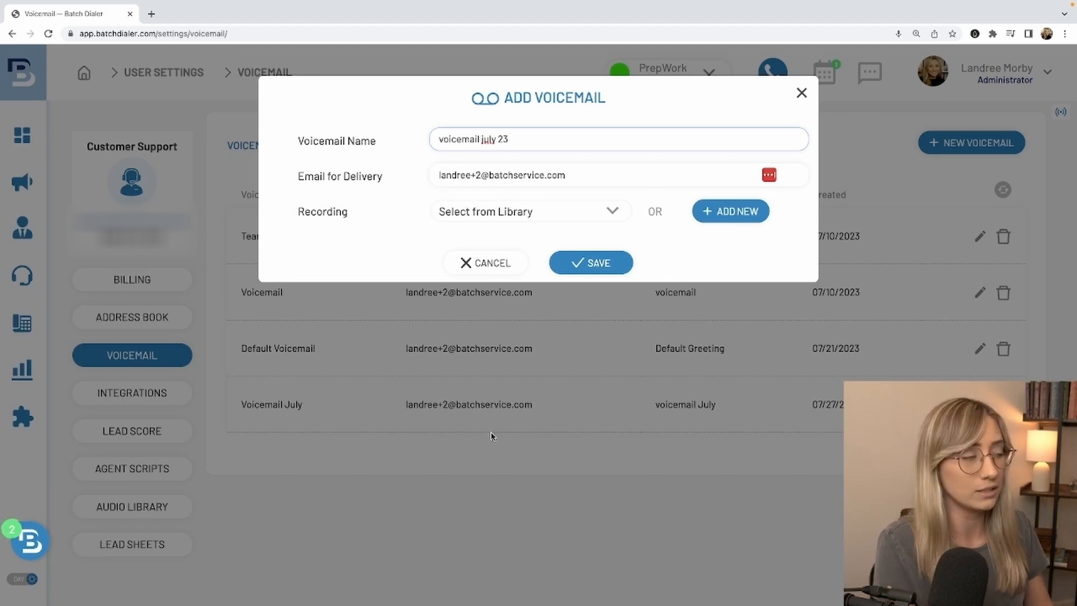
# Record a new audio greeting named "july 23 vm" for the voicemail, and save both the recording and the voicemail.
pyautogui.click(741, 213)
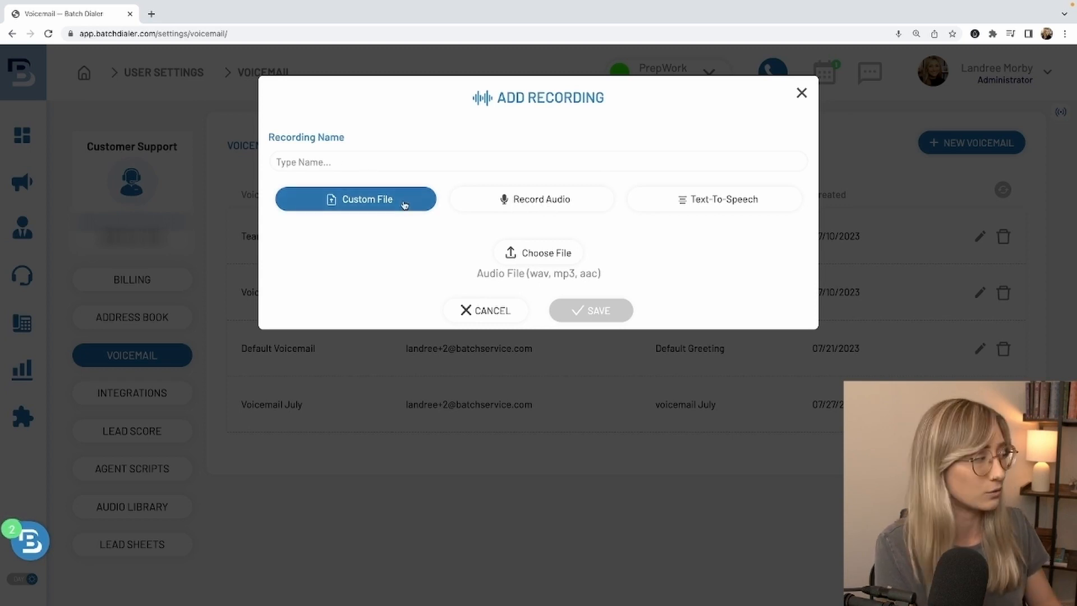
pyautogui.click(439, 160)
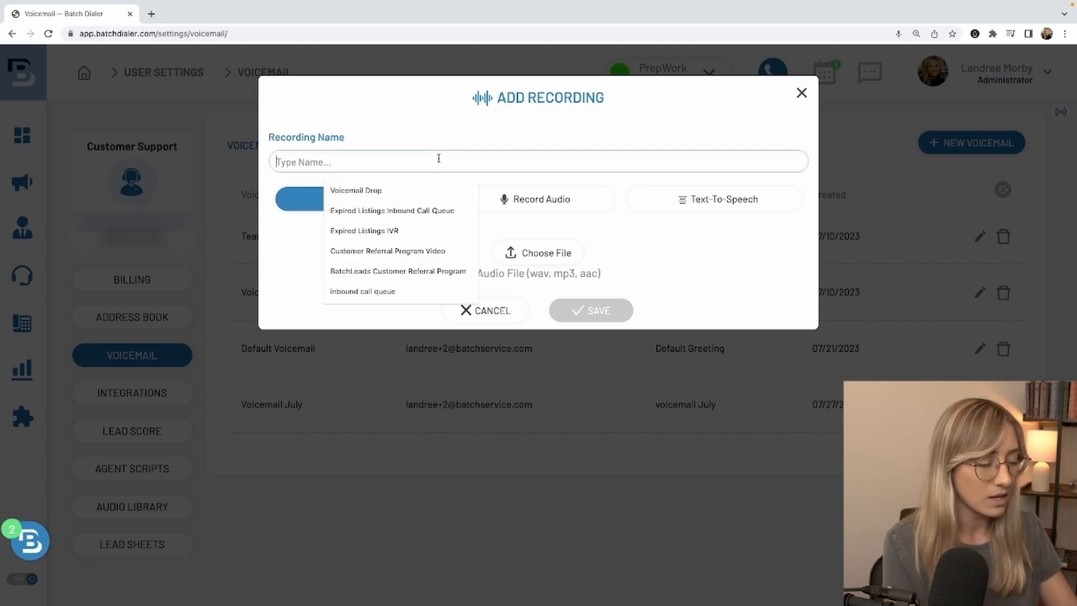
pyautogui.write('july 2')
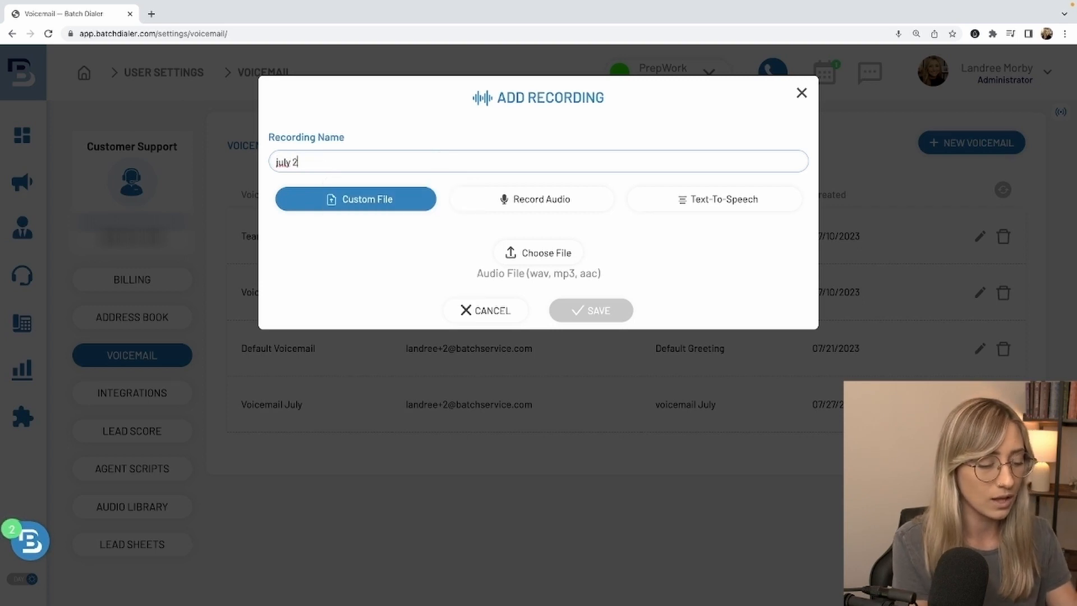
pyautogui.write('3 vm')
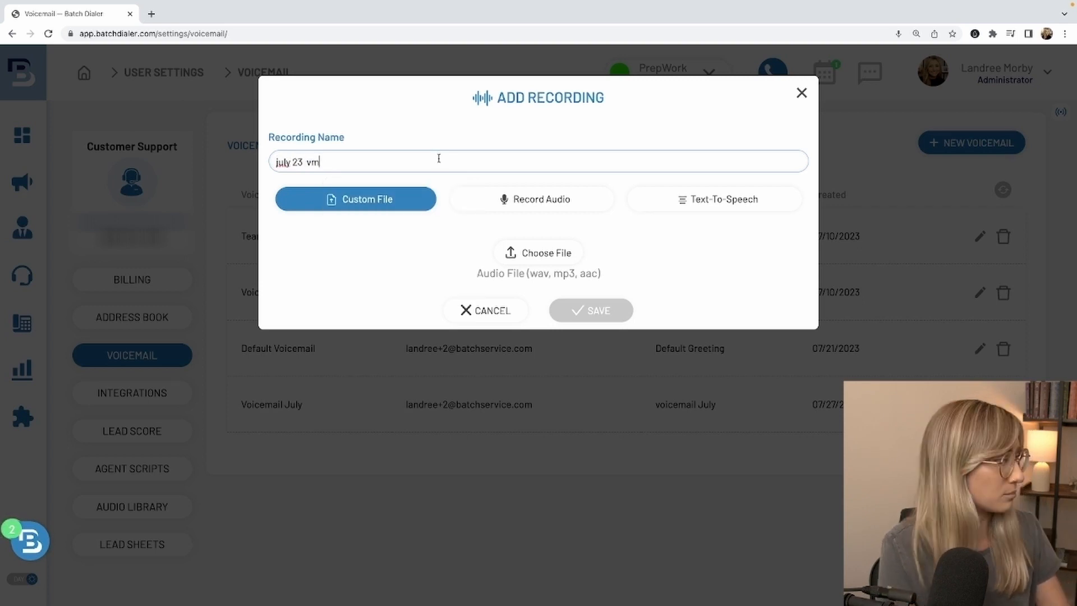
pyautogui.click(549, 203)
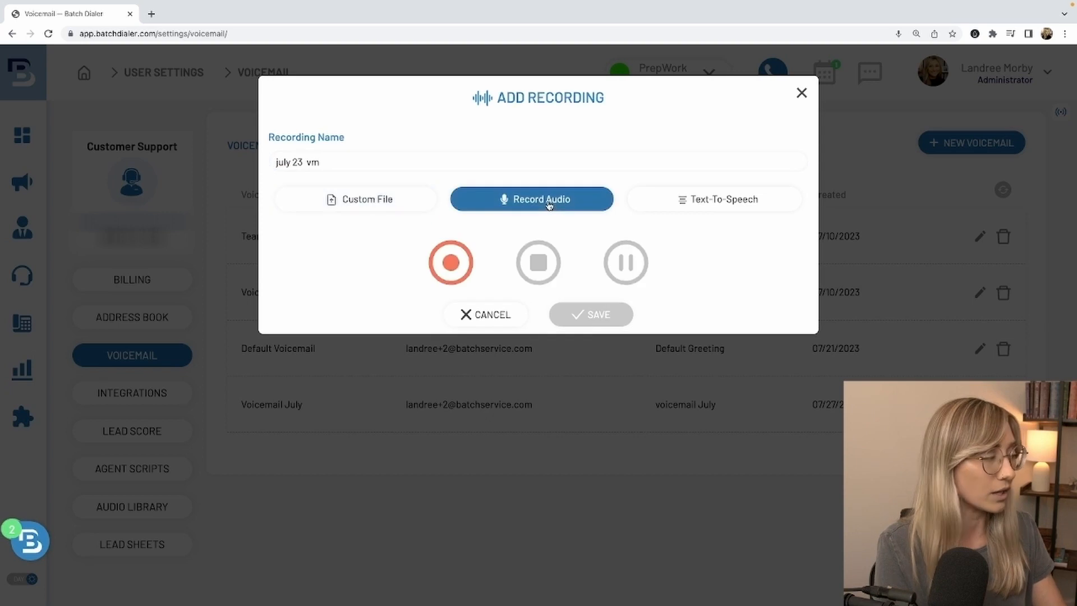
pyautogui.click(452, 262)
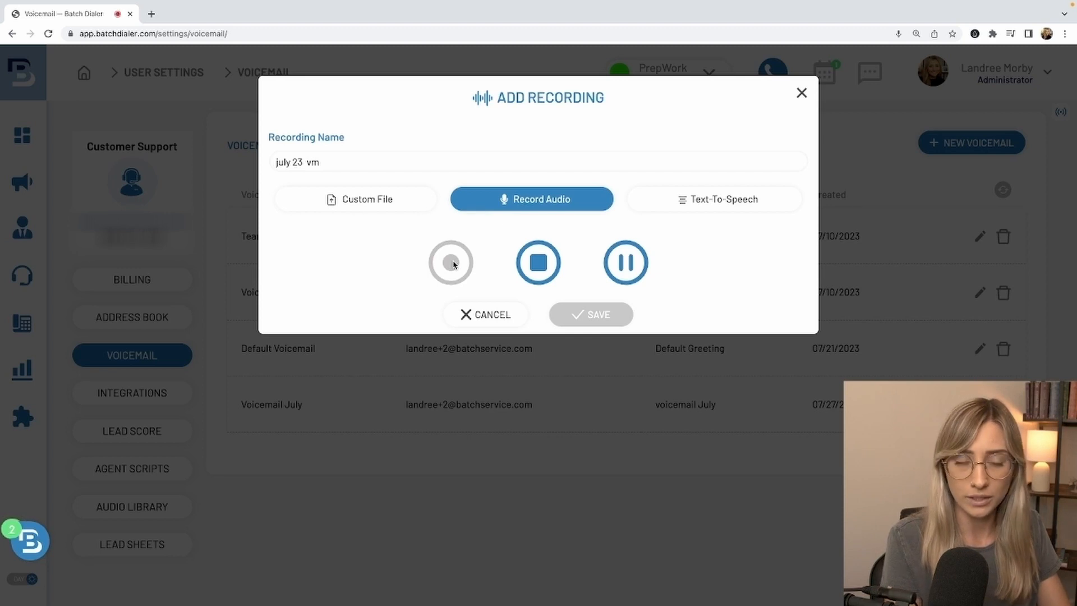
pyautogui.click(540, 262)
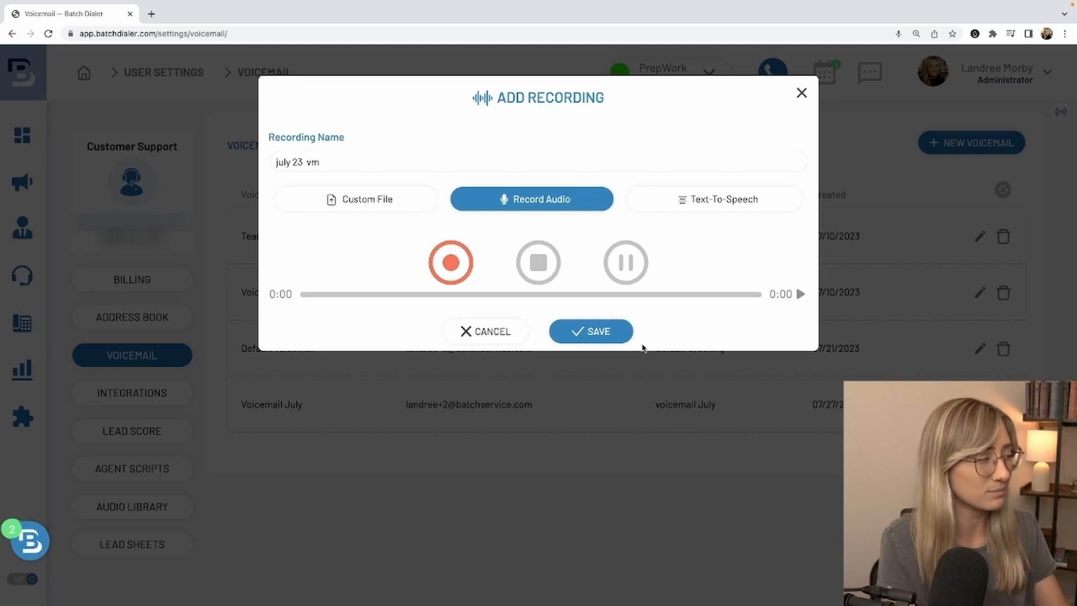
pyautogui.click(596, 333)
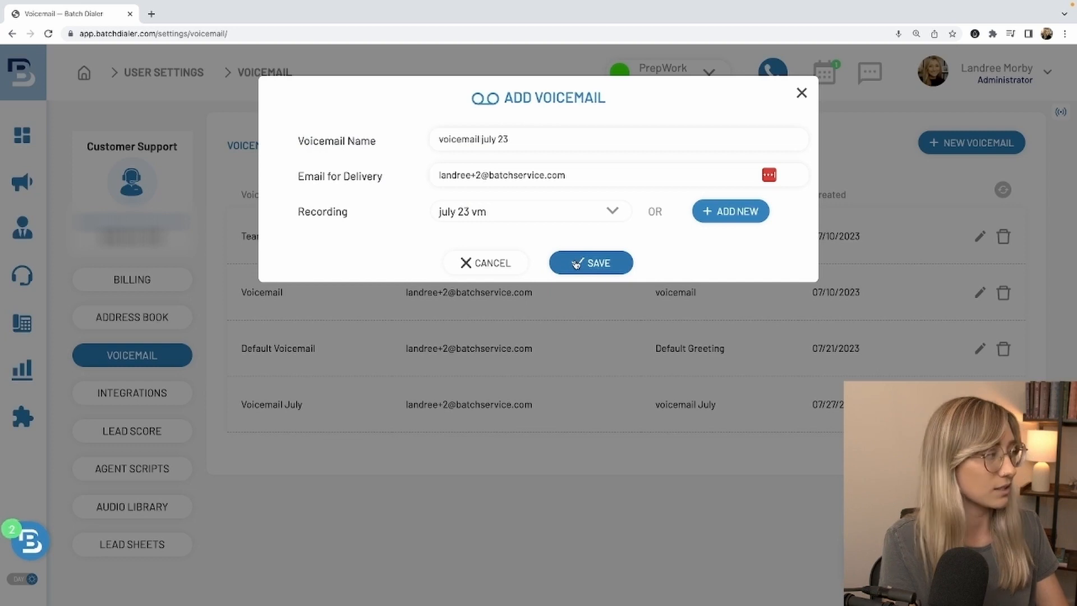
pyautogui.click(576, 263)
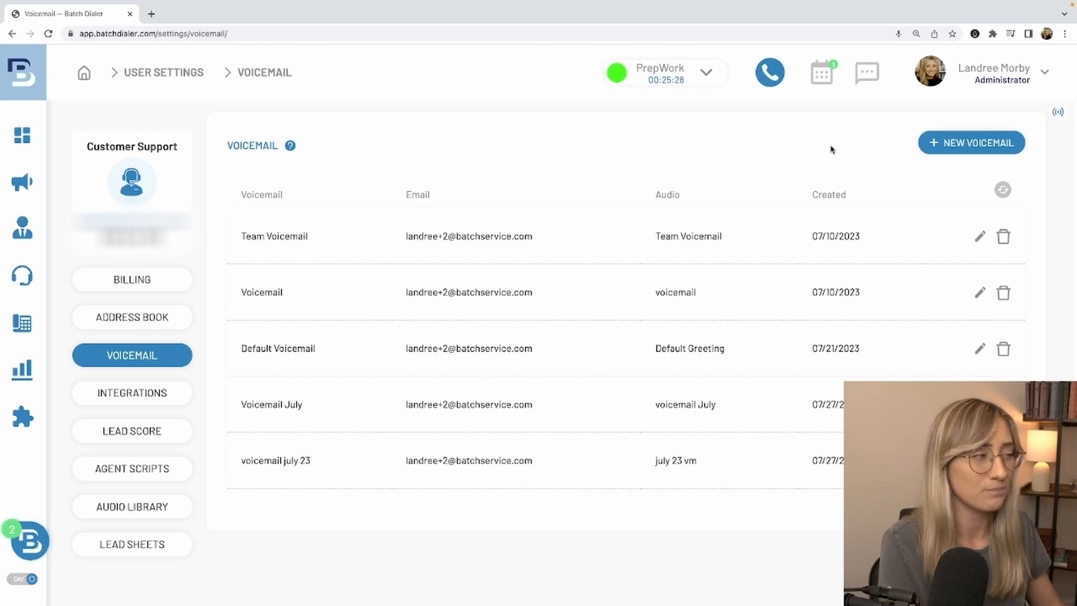
# Look at the team and leads conversations in the chat window, and close it.
pyautogui.click(859, 76)
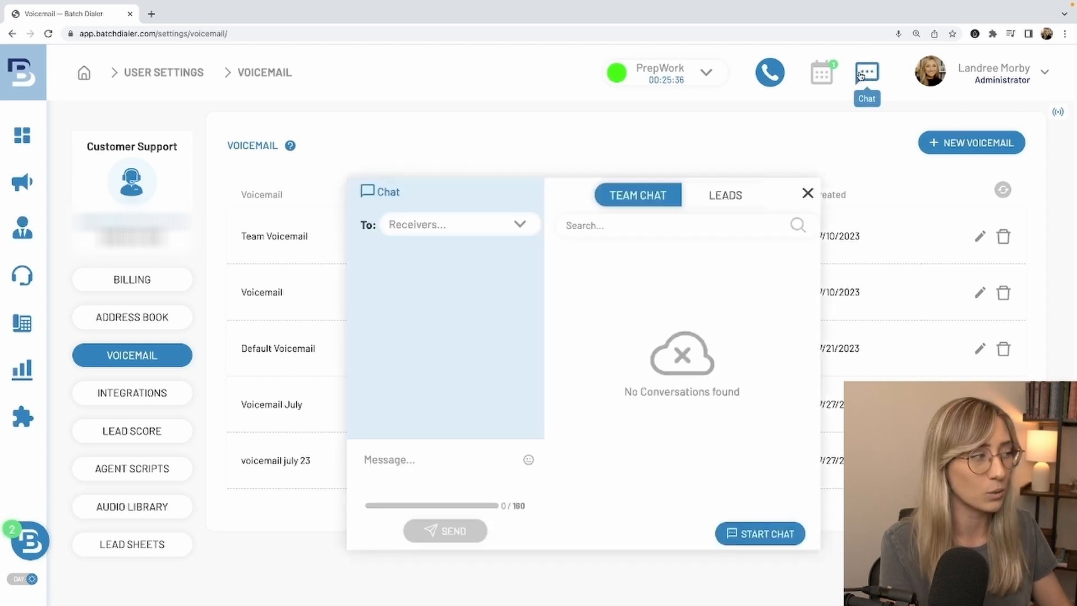
pyautogui.click(734, 199)
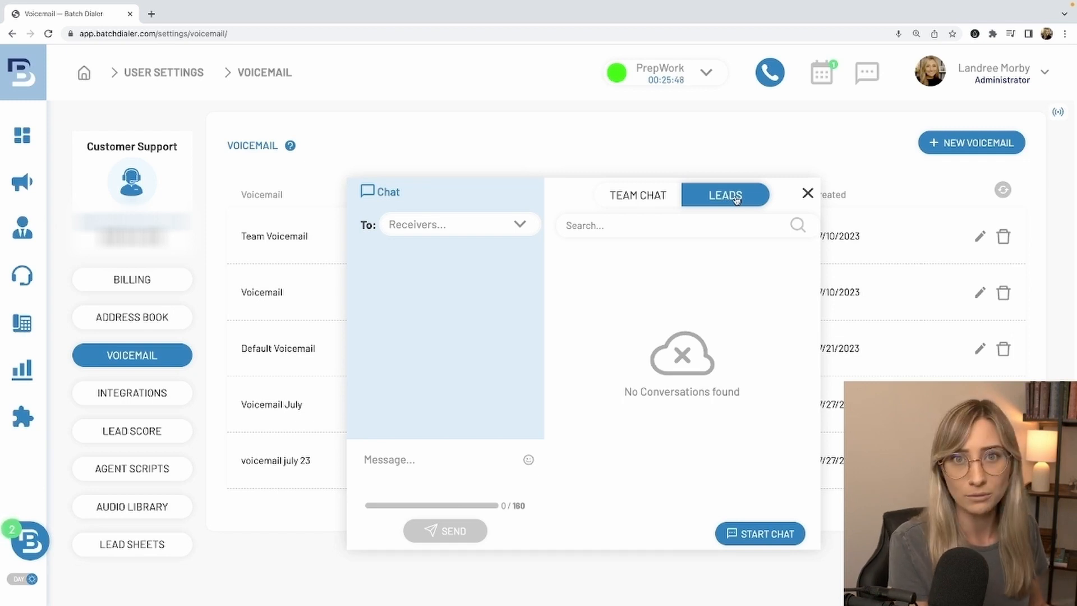
pyautogui.click(806, 192)
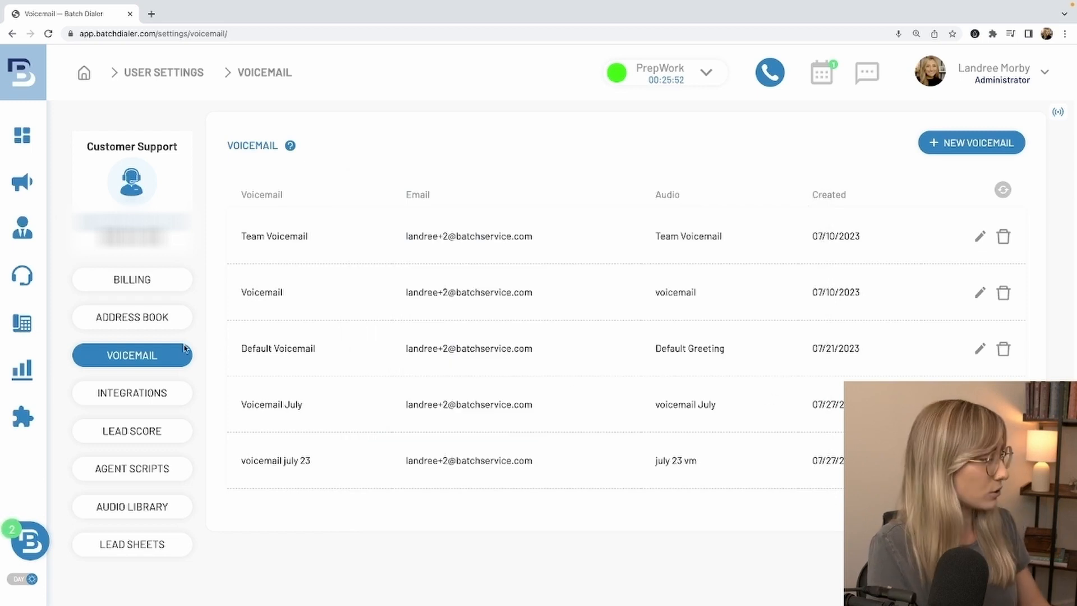
# Open the phone system's number list and look over the Resource Center's help options.
pyautogui.click(29, 330)
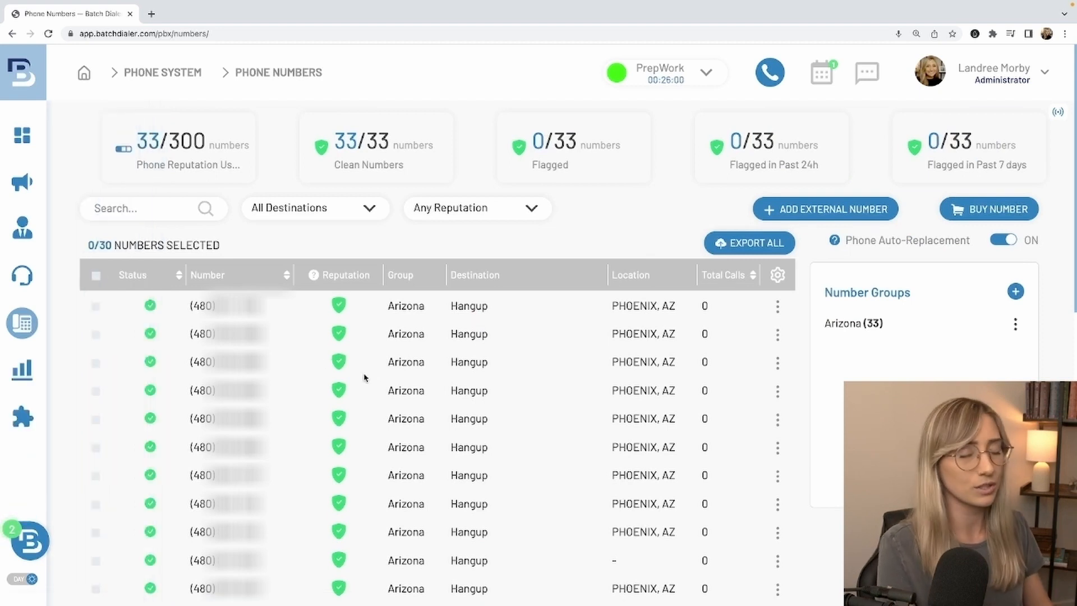
pyautogui.click(30, 543)
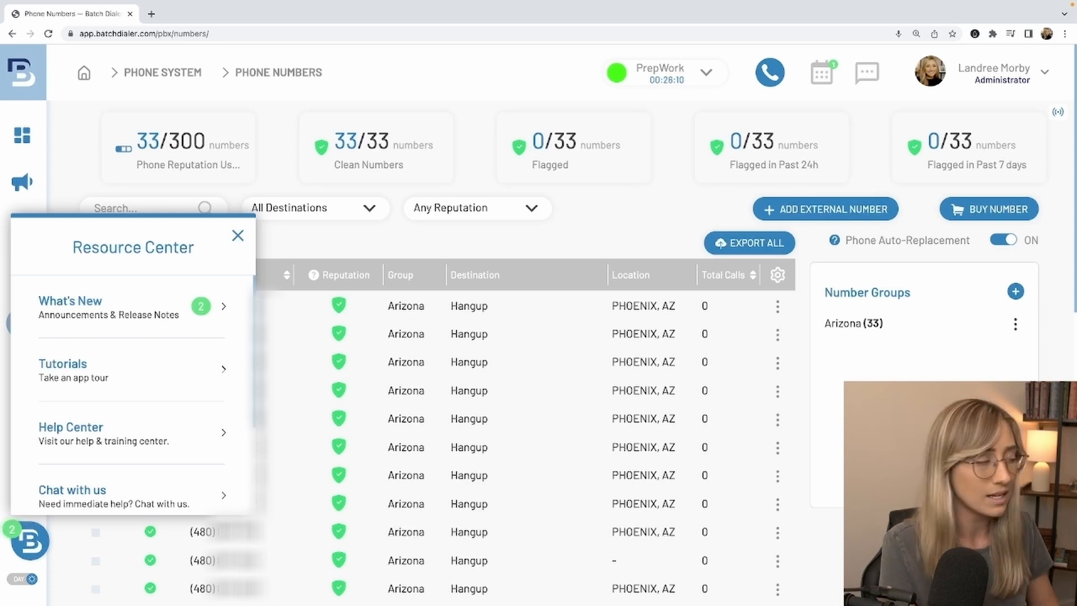
pyautogui.click(238, 235)
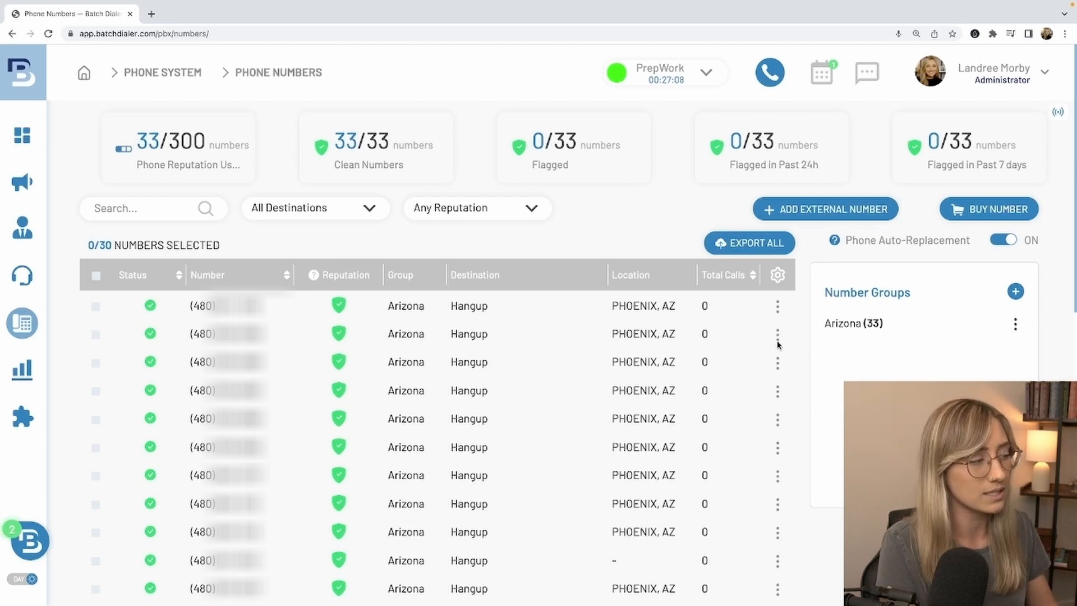
# Set the Arizona number group's destination to Voicemail with "voicemail july 23", and save the group.
pyautogui.click(1014, 325)
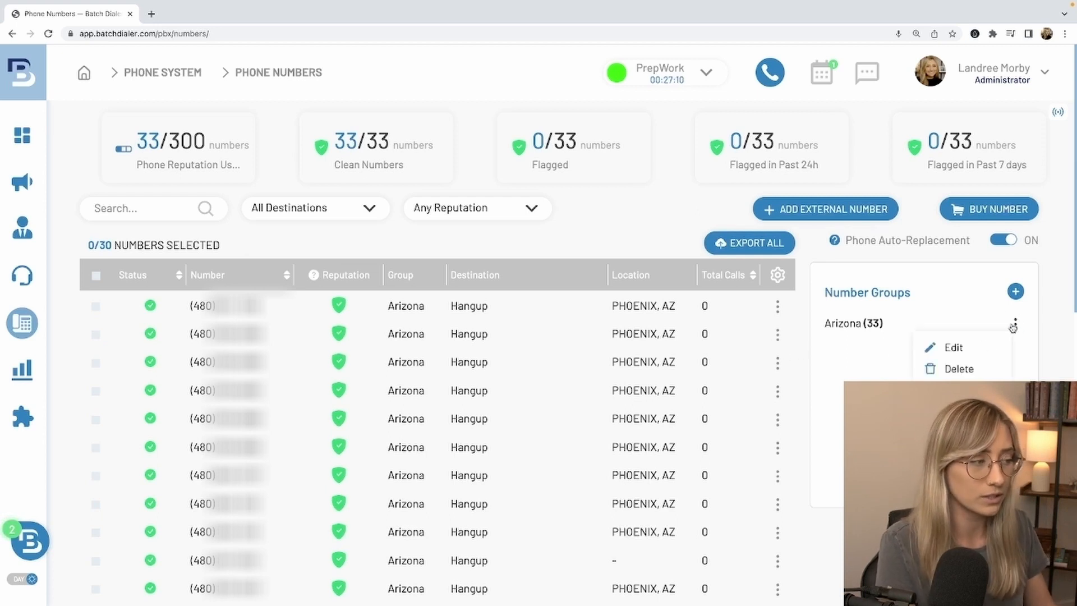
pyautogui.click(983, 348)
pyautogui.click(590, 174)
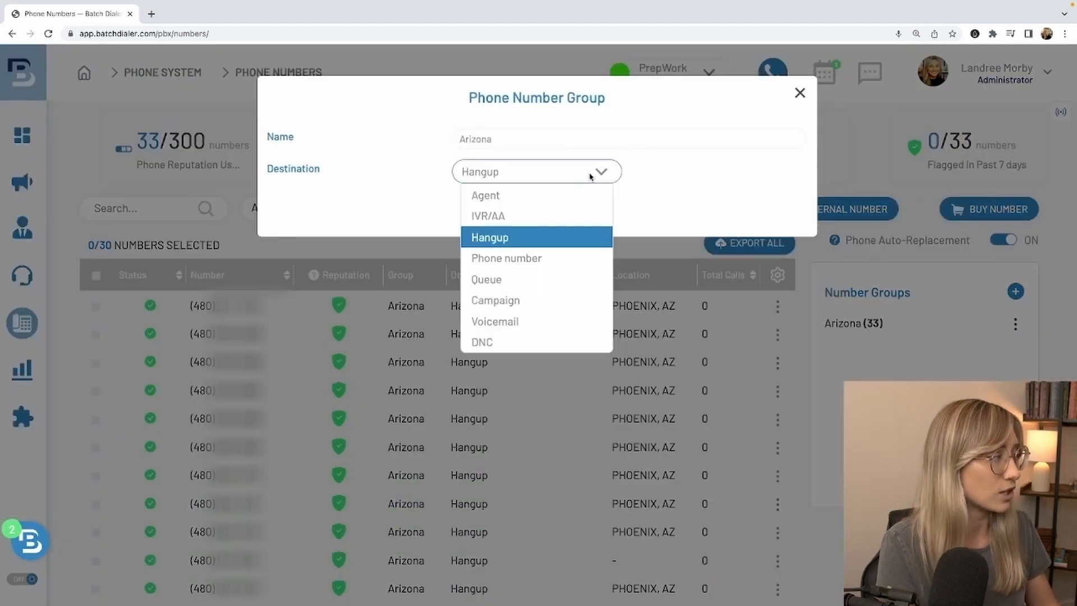
pyautogui.click(542, 321)
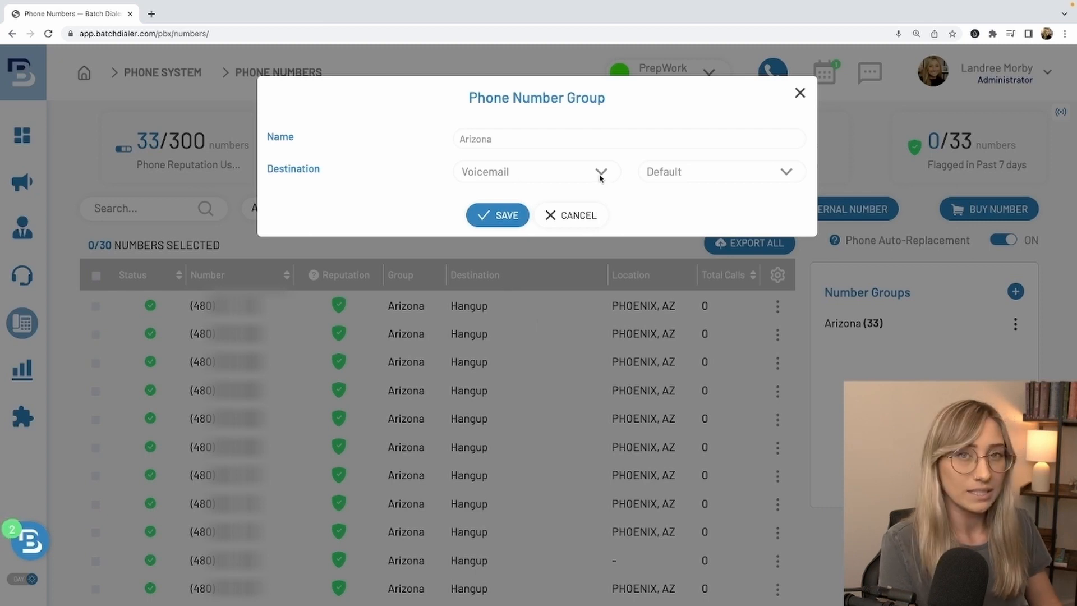
pyautogui.click(763, 171)
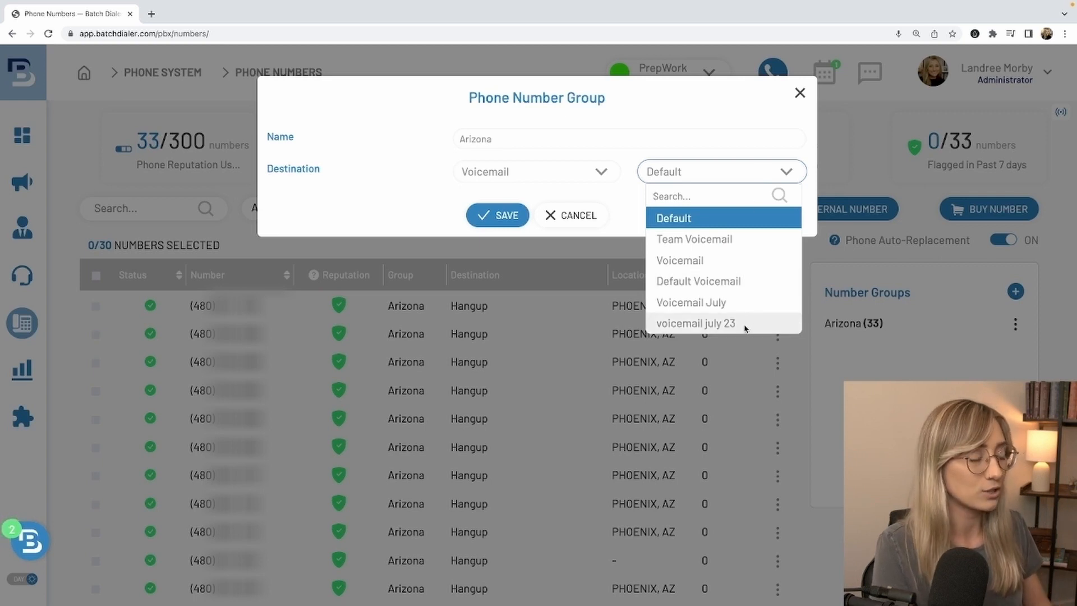
pyautogui.click(709, 324)
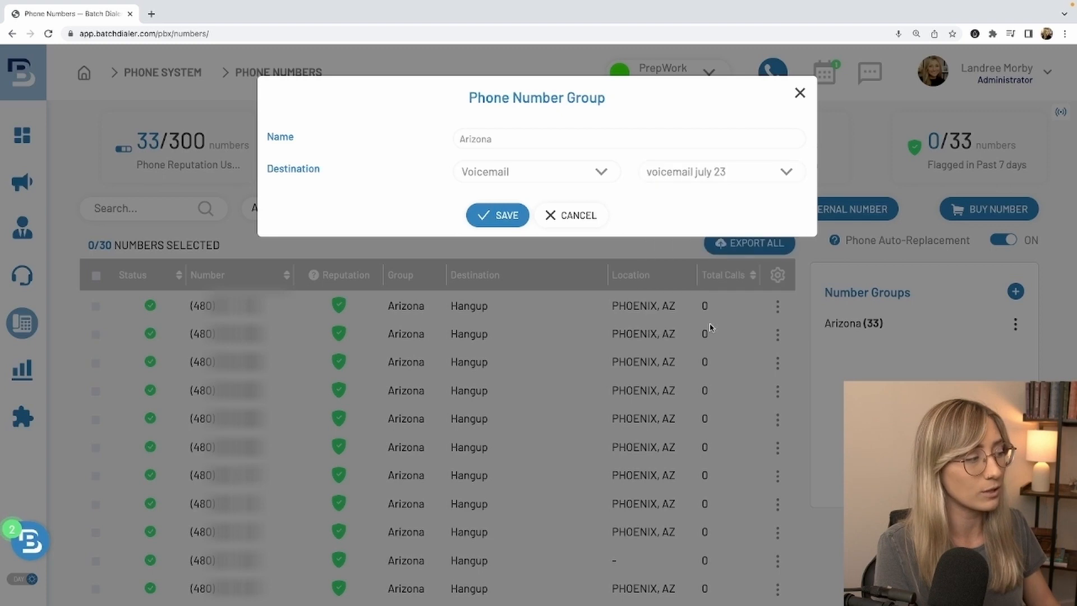
pyautogui.click(512, 217)
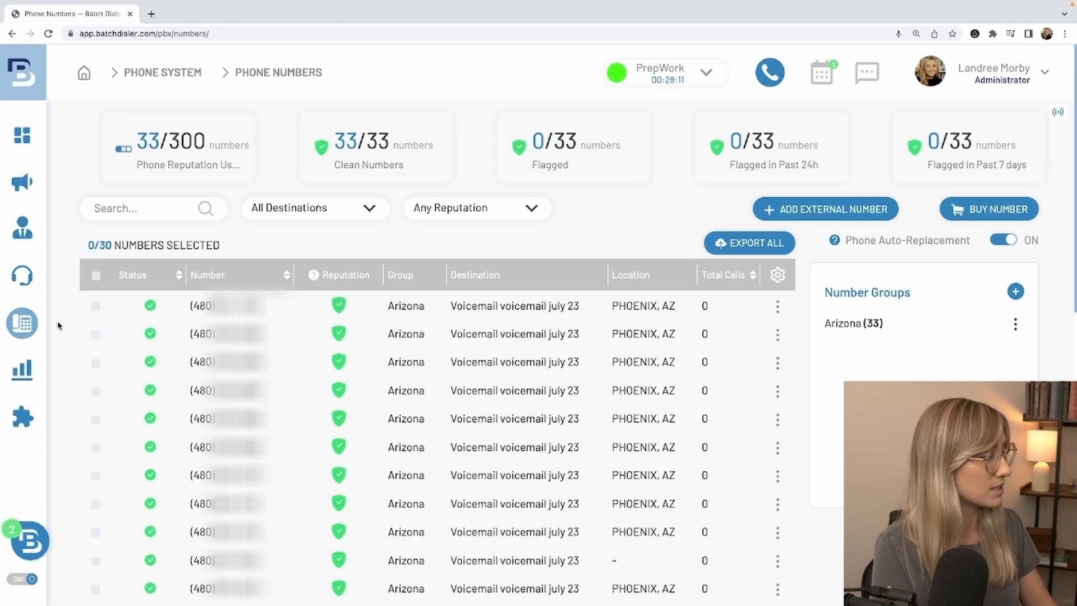
# Create a new inbound call queue in the phone system and name it "expired listings".
pyautogui.moveTo(27, 326)
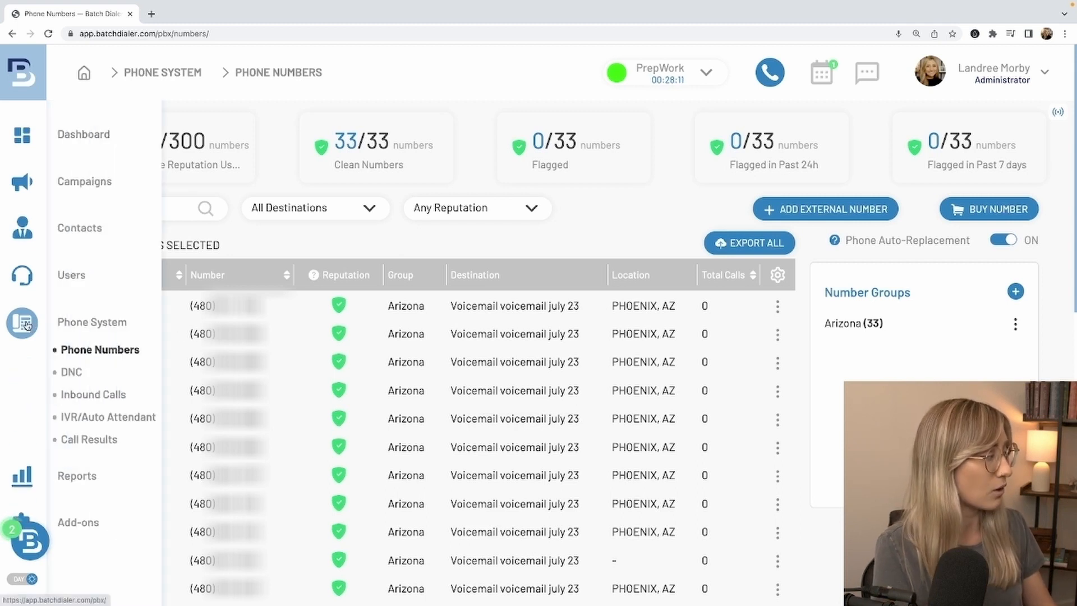
pyautogui.click(93, 395)
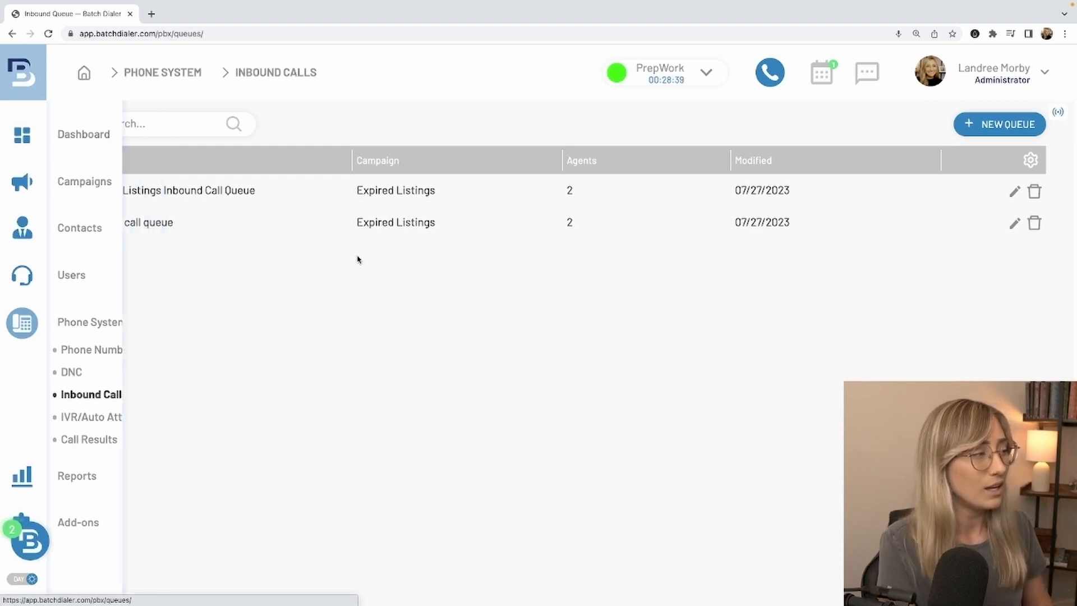
pyautogui.click(960, 124)
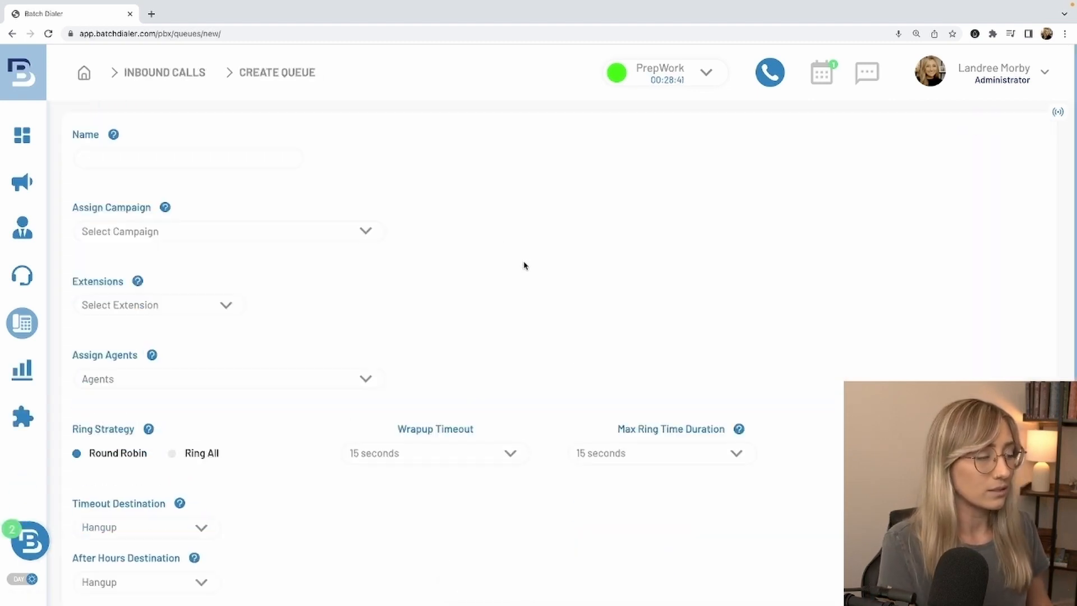
pyautogui.scroll(-2, 127, 250)
pyautogui.scroll(2, 187, 180)
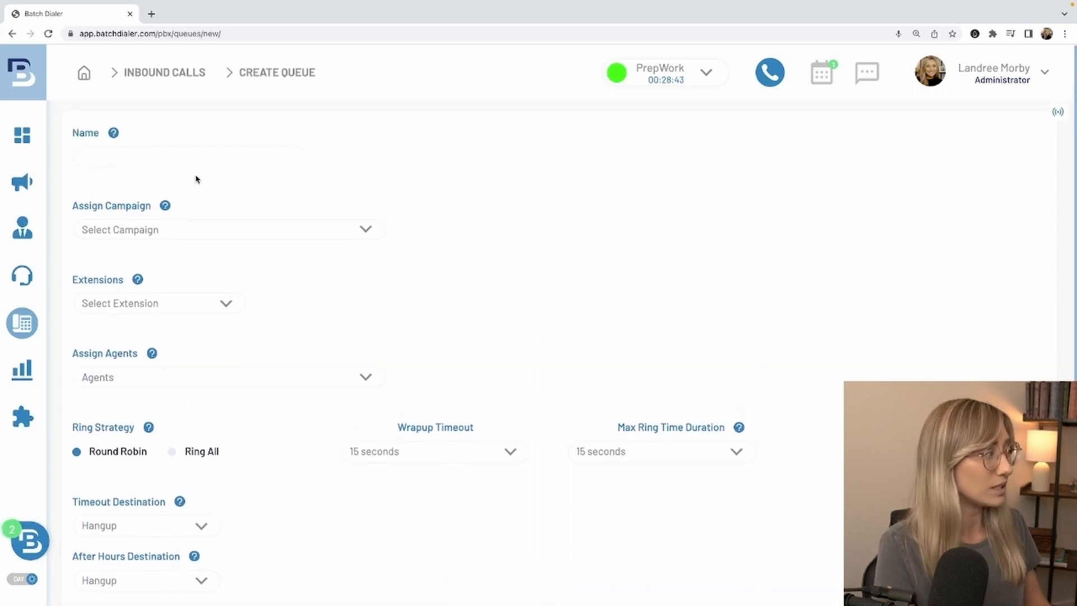
pyautogui.click(188, 155)
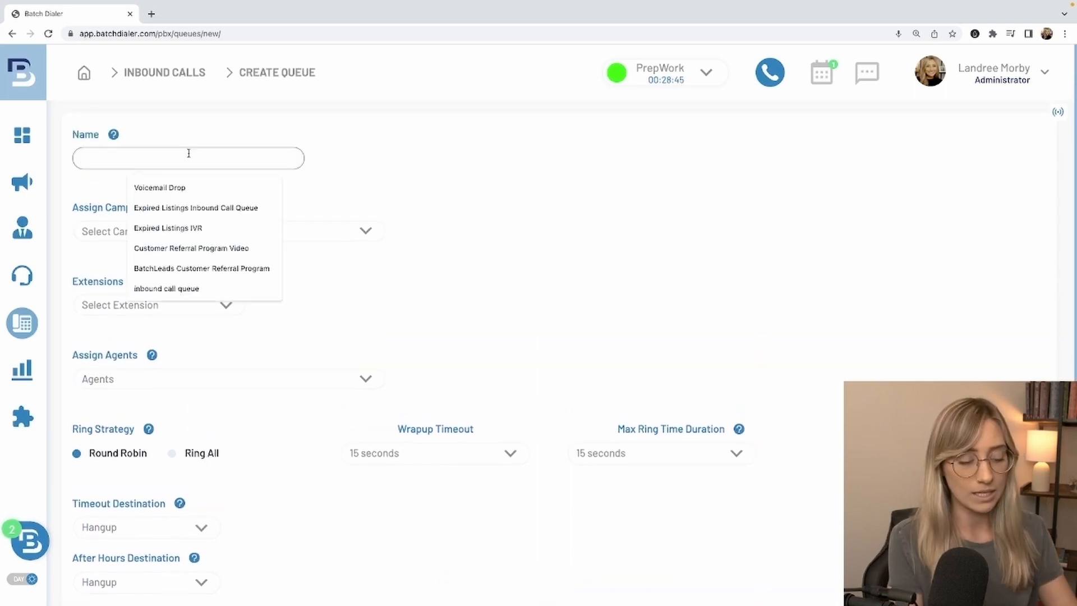
pyautogui.write('expired listsin')
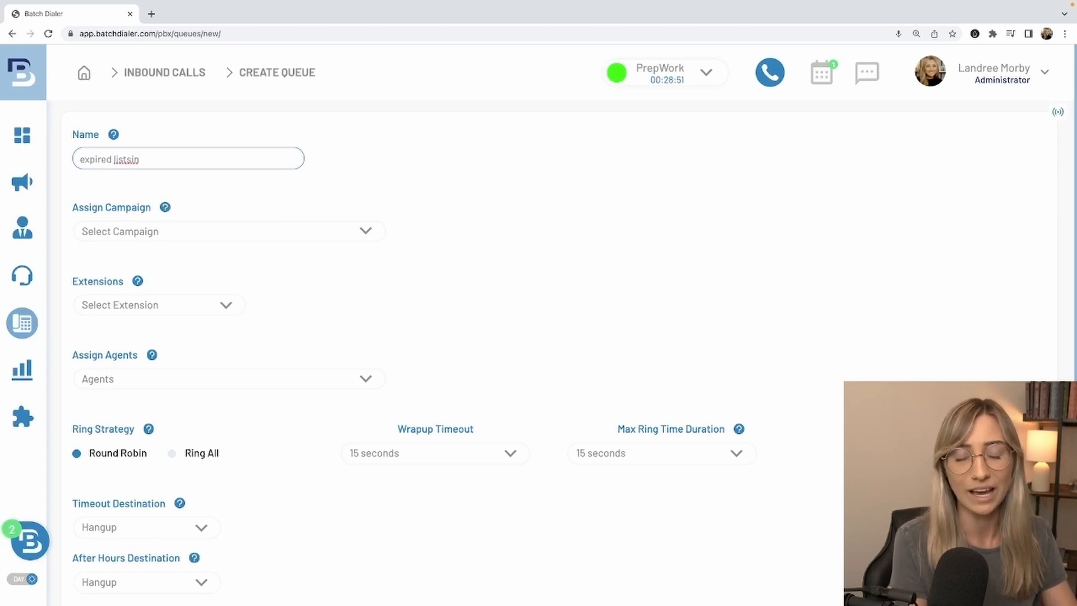
pyautogui.hotkey('alt', 'BackSpace')
pyautogui.write('listings')
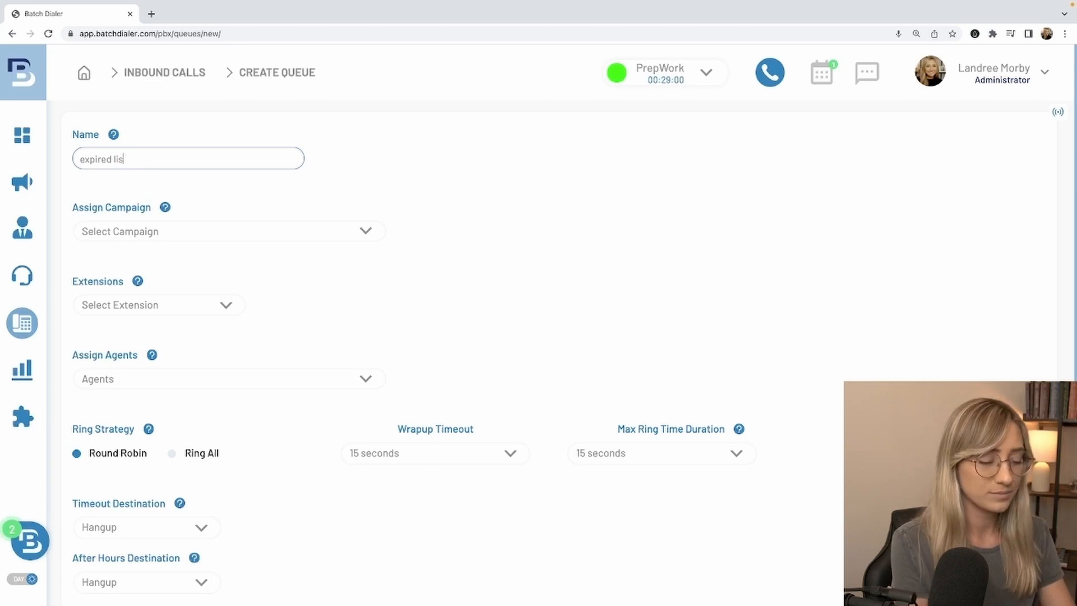
# Assign the Expired Listings campaign to the queue and add the Arizona number group as its extension.
pyautogui.click(224, 209)
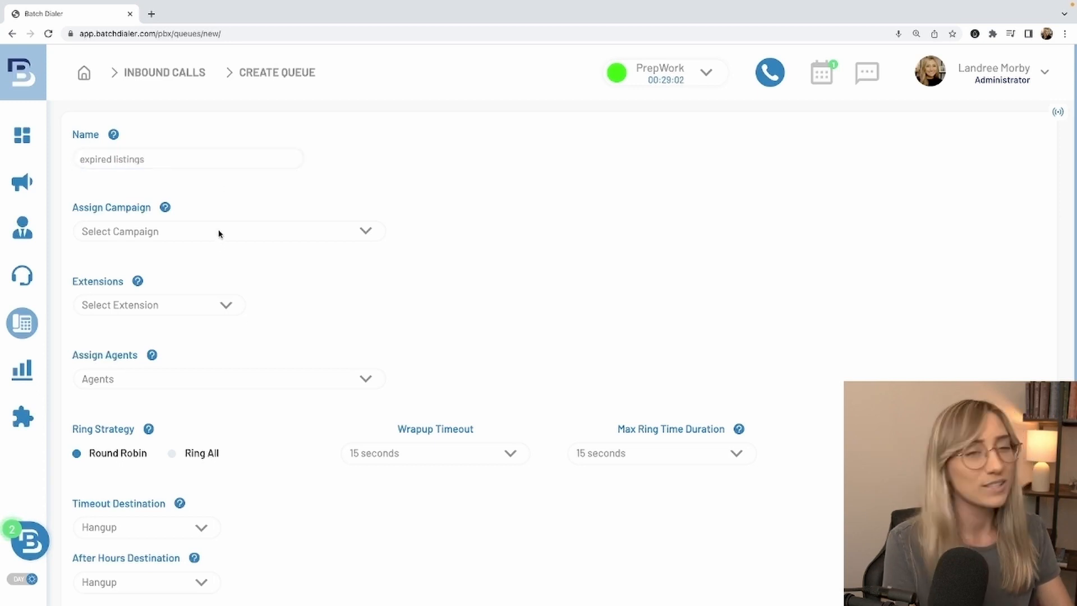
pyautogui.click(218, 234)
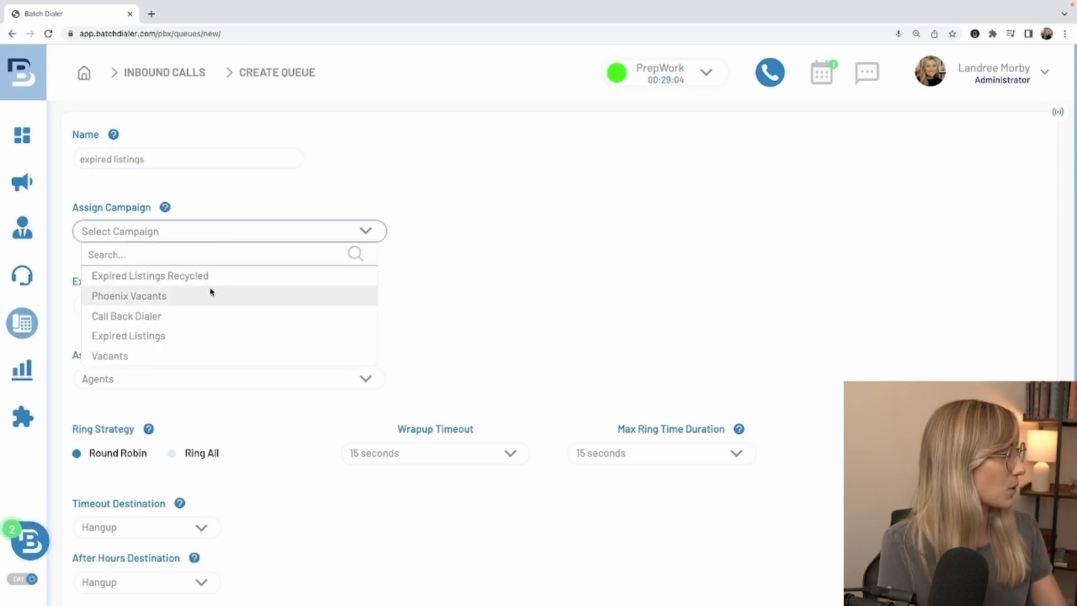
pyautogui.click(205, 335)
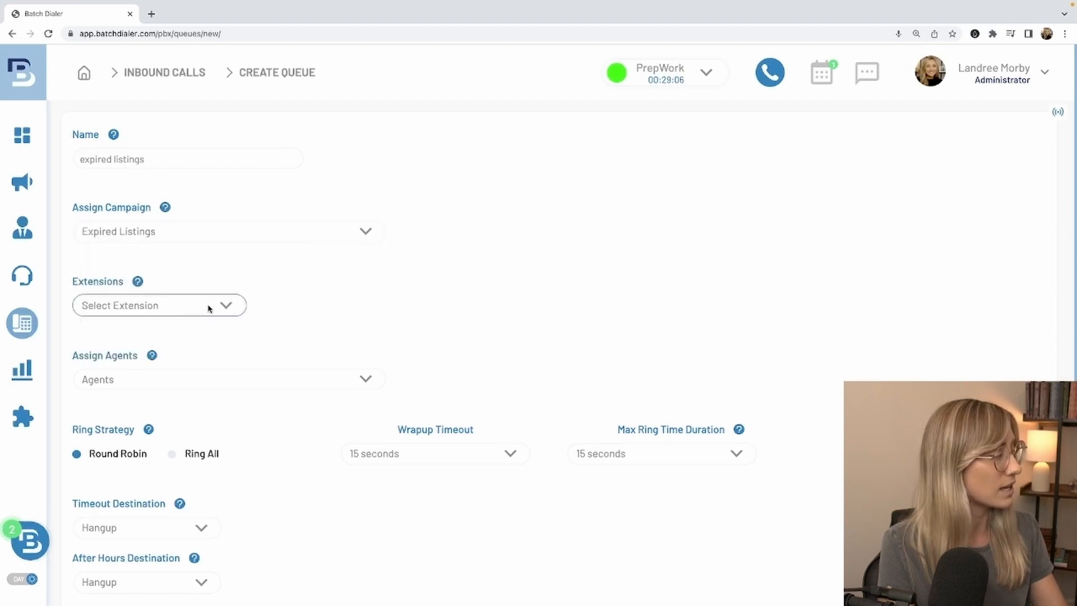
pyautogui.click(212, 305)
pyautogui.click(205, 328)
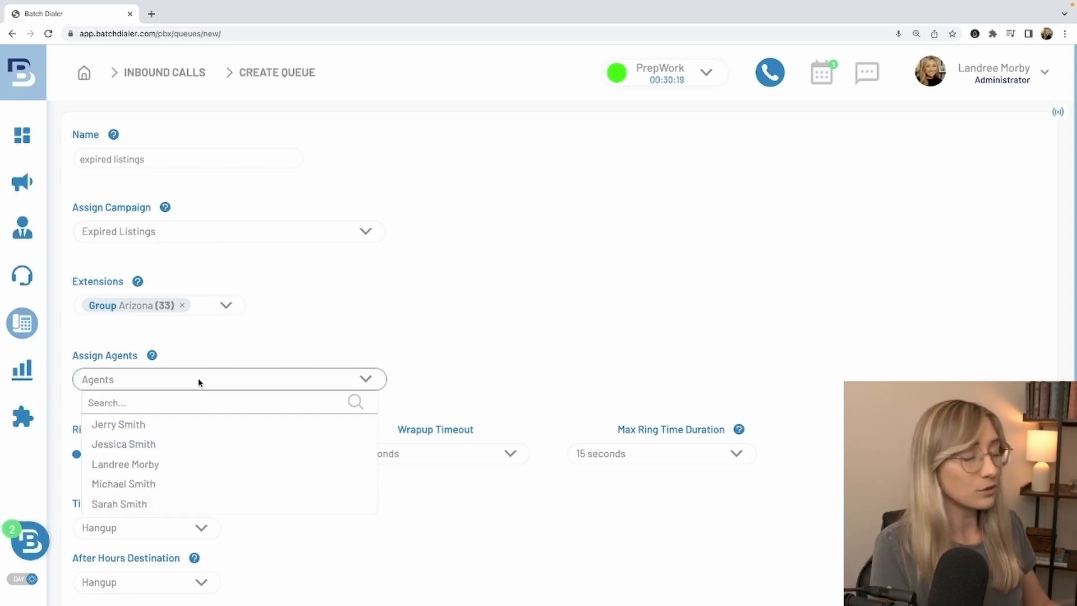
# Assign two agents to the queue: the signed-in administrator and the first agent in the list.
pyautogui.click(179, 465)
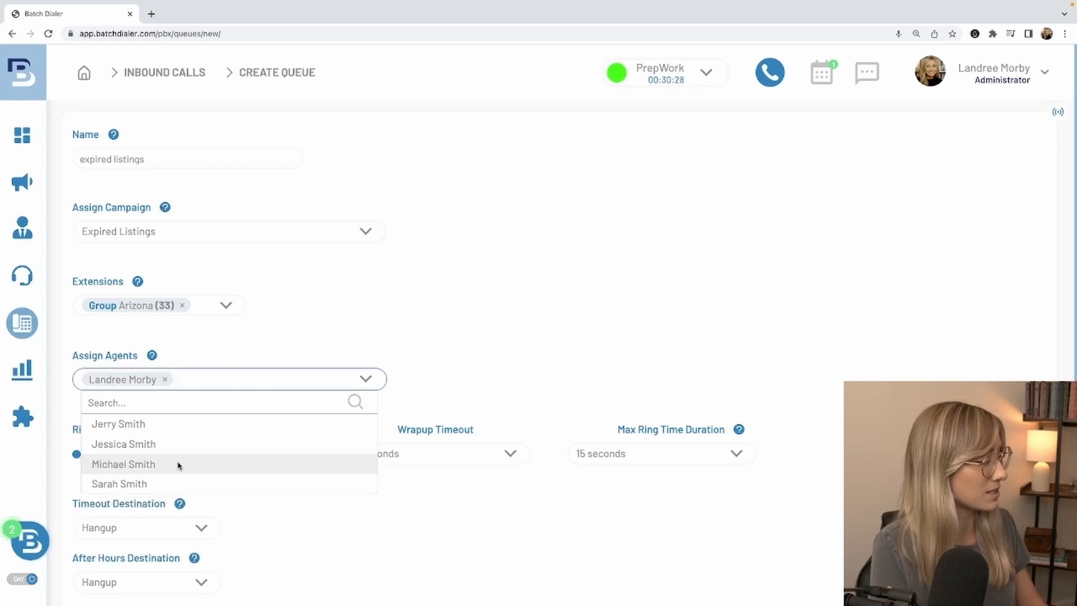
pyautogui.click(175, 424)
pyautogui.click(314, 335)
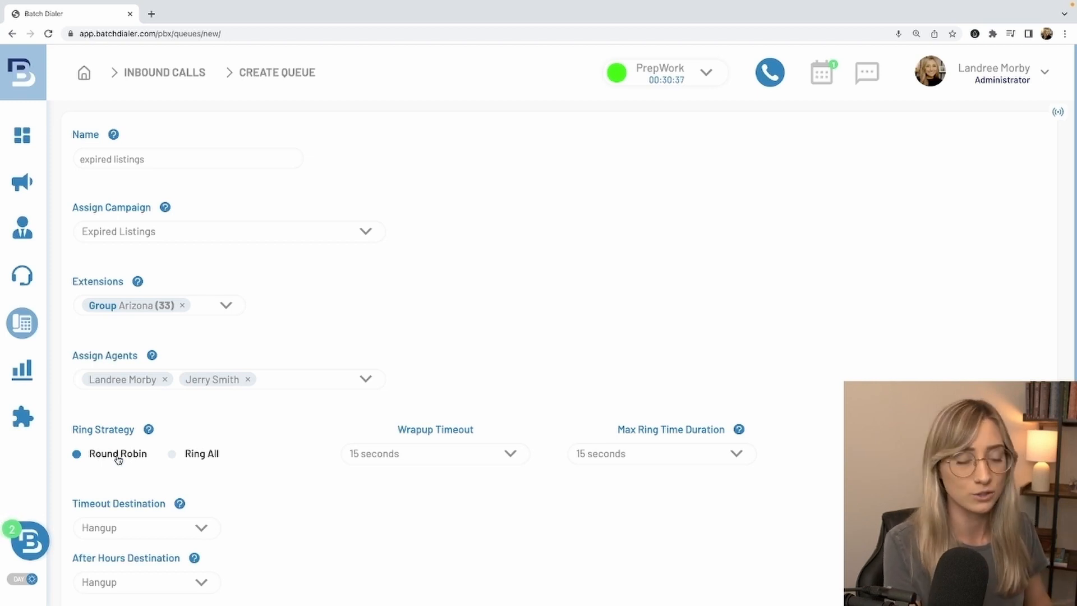
# Set both the queue's wrapup timeout and its max ring time duration to 5 seconds.
pyautogui.click(460, 454)
pyautogui.click(449, 256)
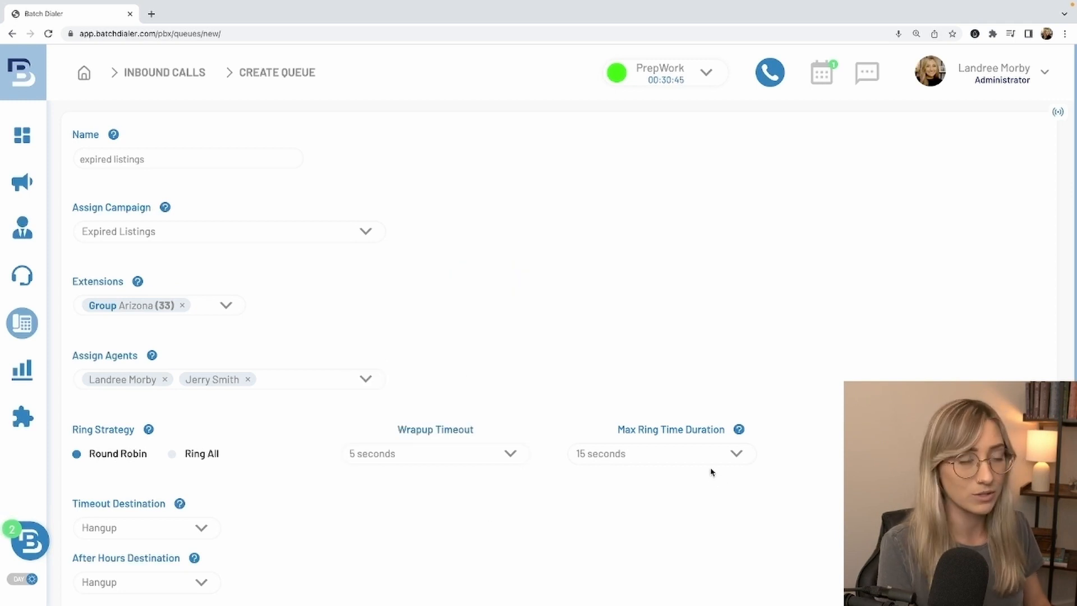
pyautogui.click(659, 456)
pyautogui.scroll(2, 739, 363)
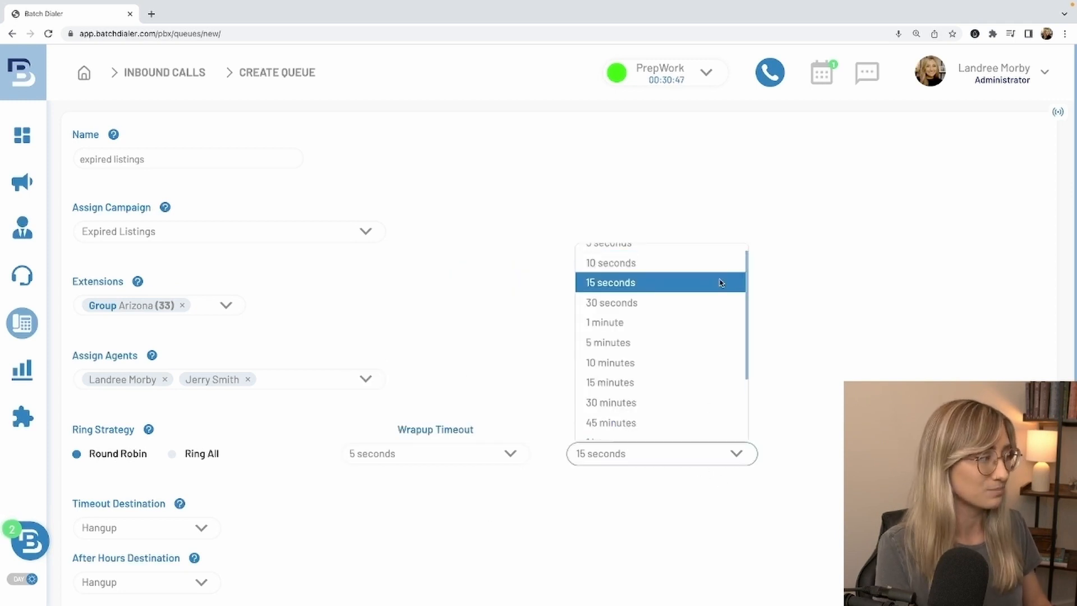
pyautogui.click(690, 260)
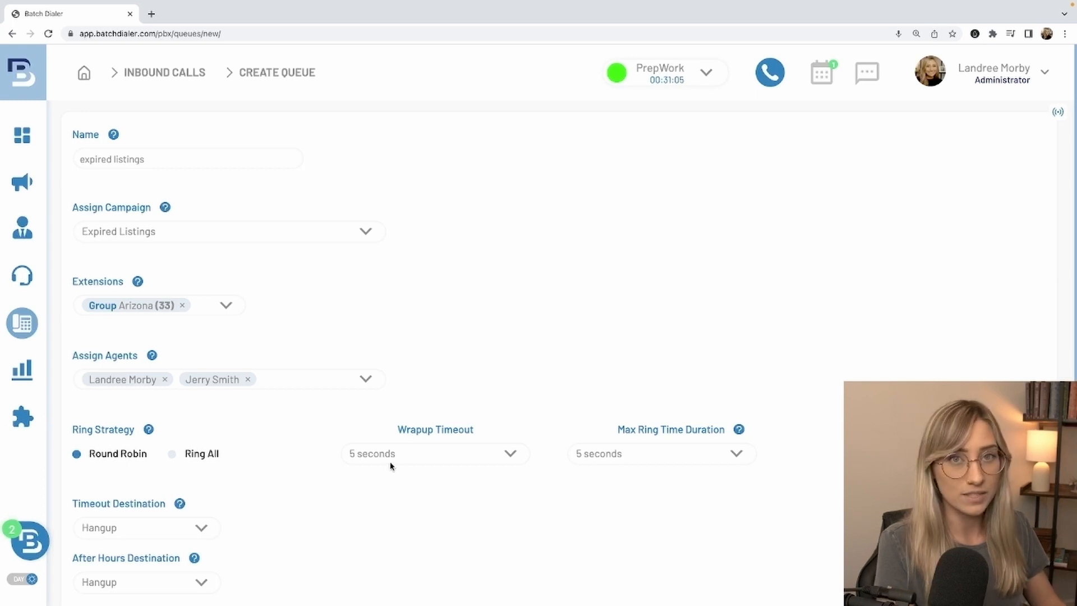
# Set the queue's timeout destination to Voicemail with the "voicemail july 23" recording.
pyautogui.click(133, 533)
pyautogui.click(160, 484)
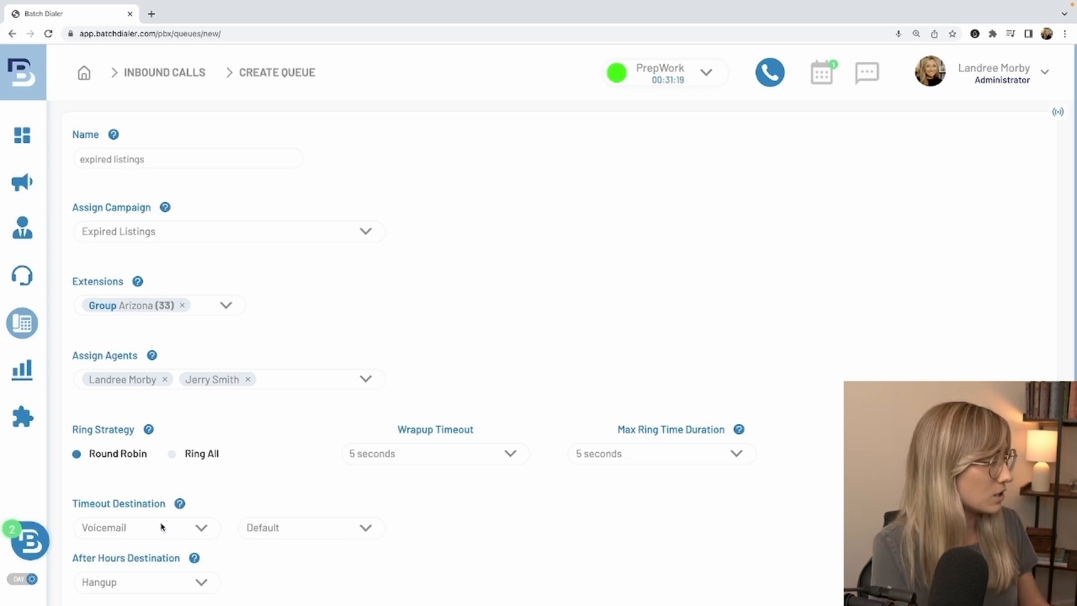
pyautogui.click(302, 527)
pyautogui.click(323, 481)
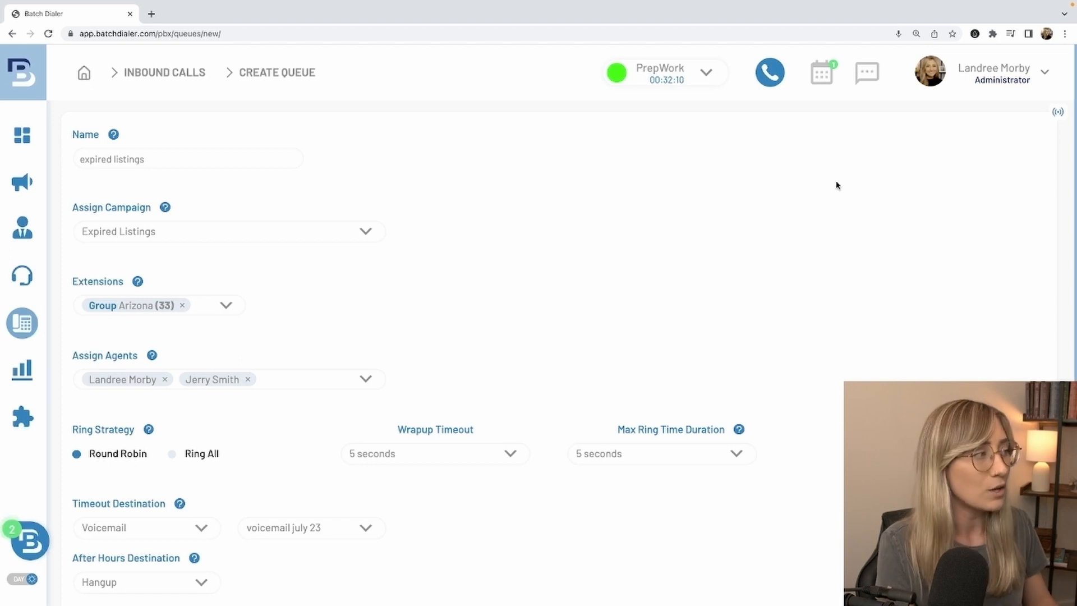
# Join the Expired Listings campaign in the dialer, then leave it and close the dialer.
pyautogui.click(769, 73)
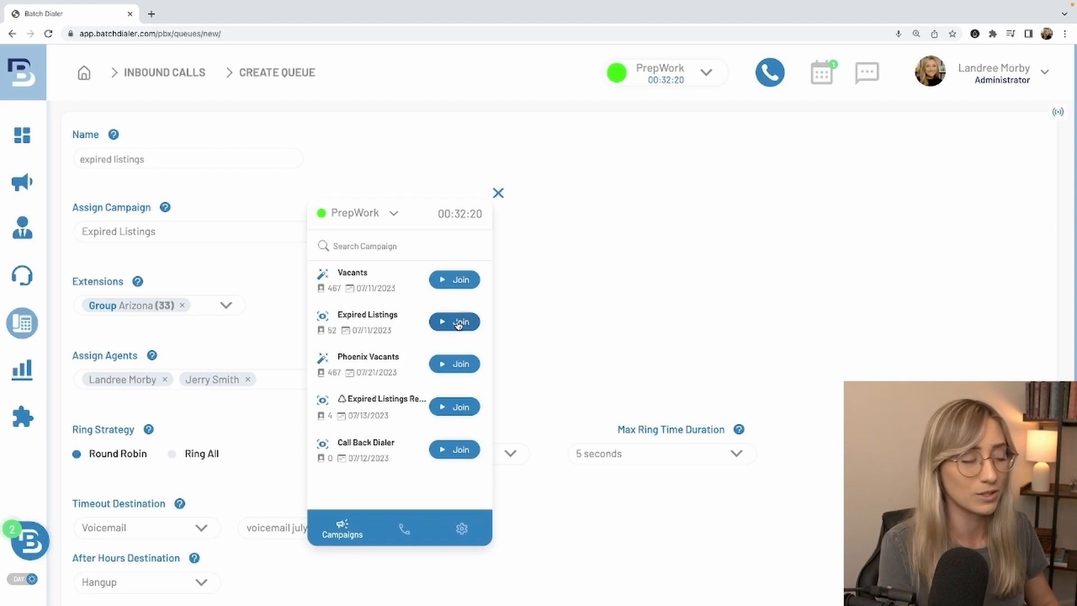
pyautogui.click(459, 322)
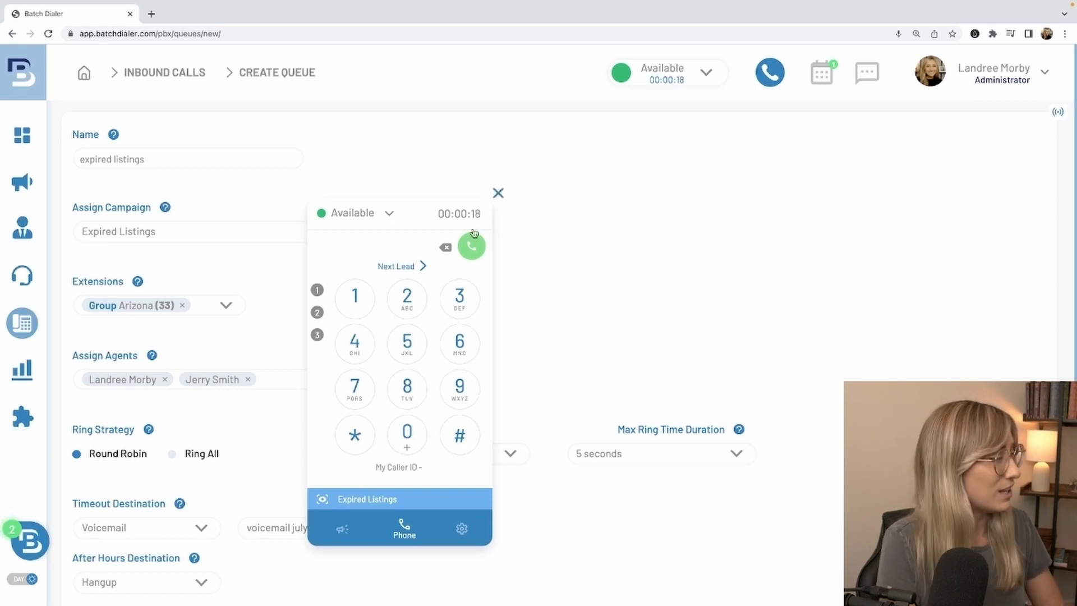
pyautogui.click(343, 528)
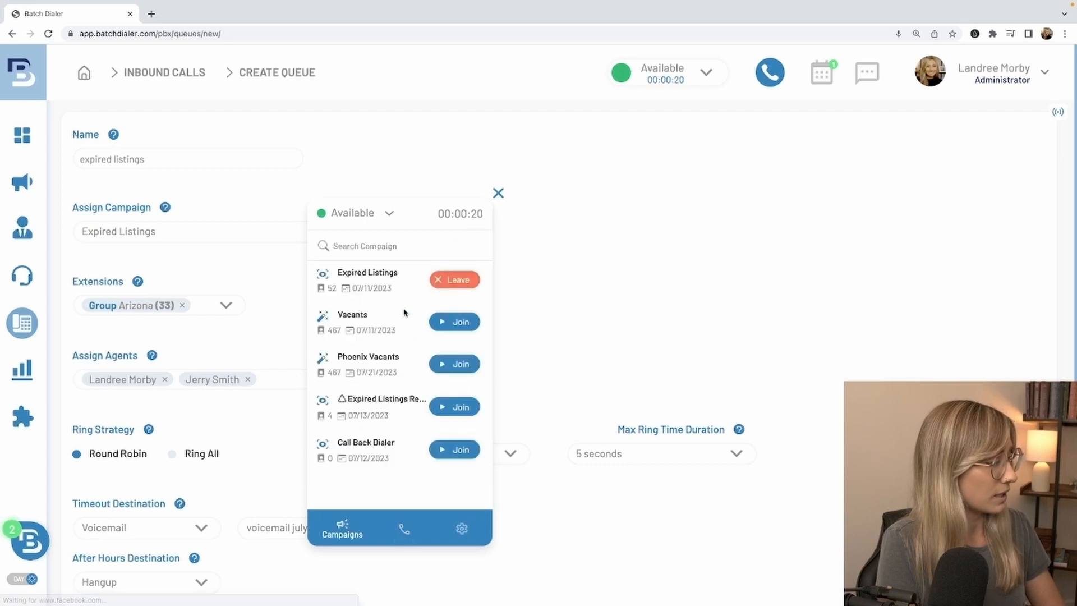
pyautogui.click(454, 279)
pyautogui.scroll(-2, 415, 286)
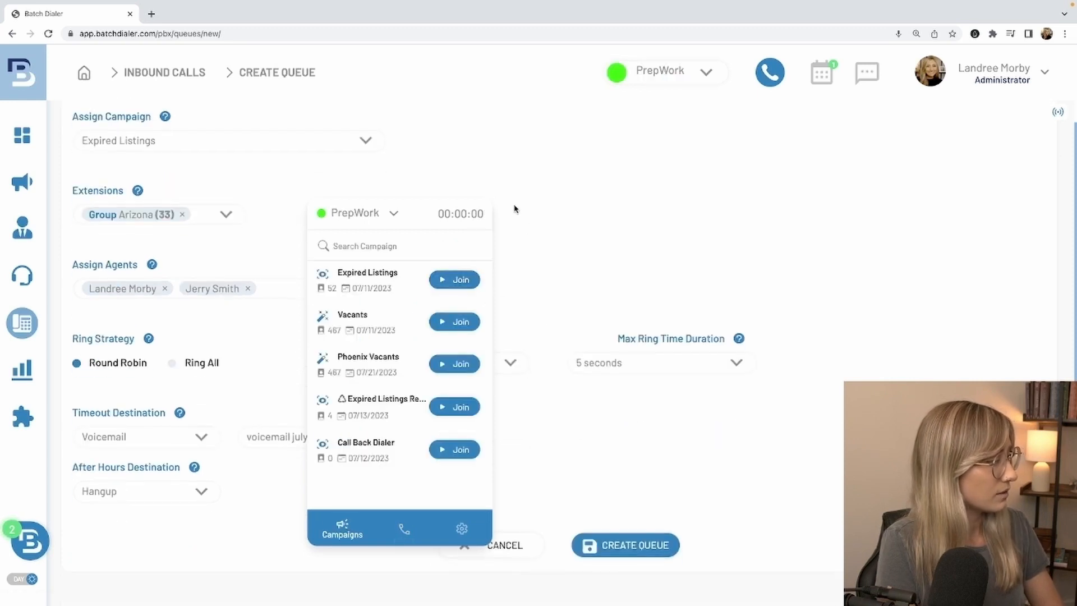
pyautogui.click(497, 193)
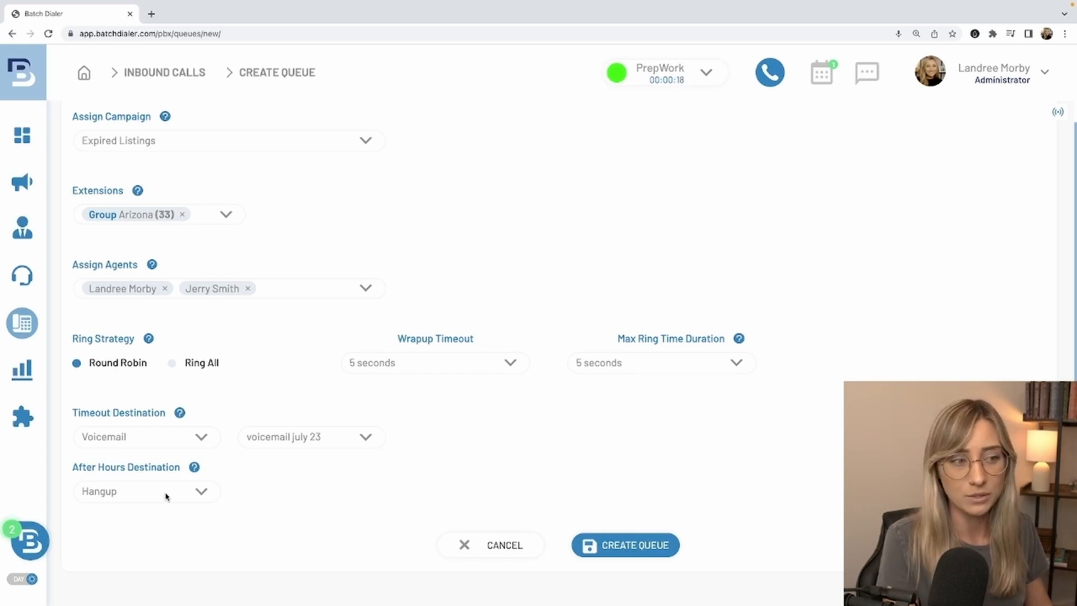
# Set the queue's after hours destination to Voicemail with the Default recording, and create the queue.
pyautogui.click(166, 496)
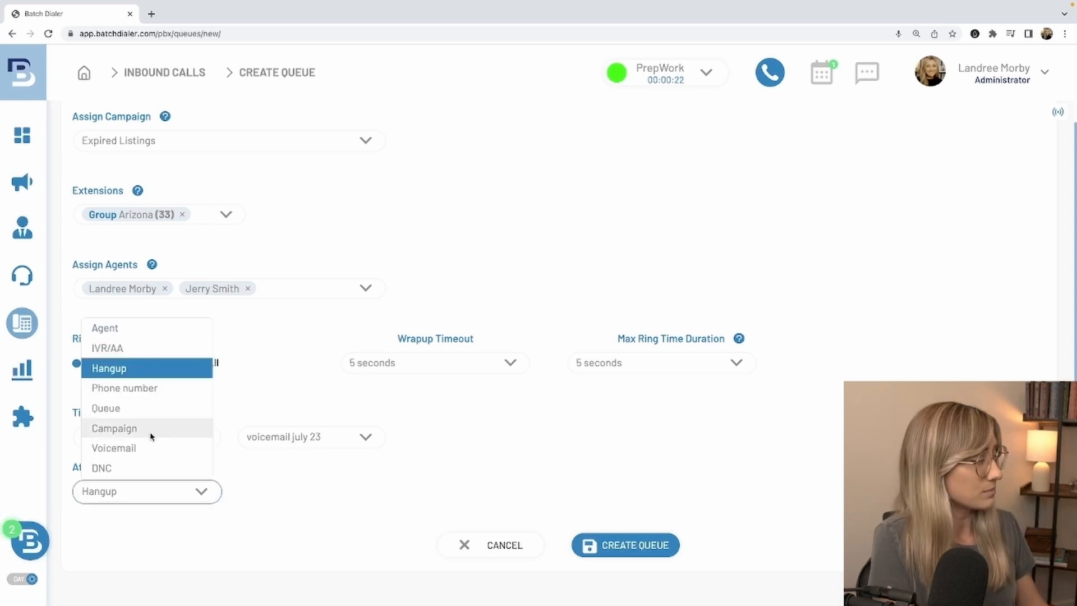
pyautogui.click(154, 448)
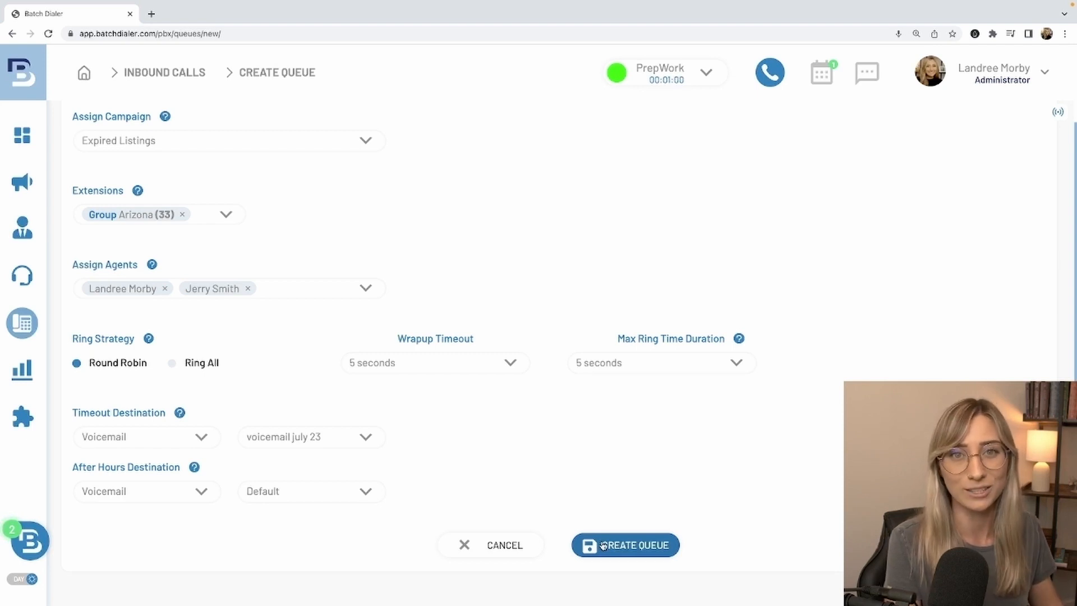
pyautogui.click(638, 545)
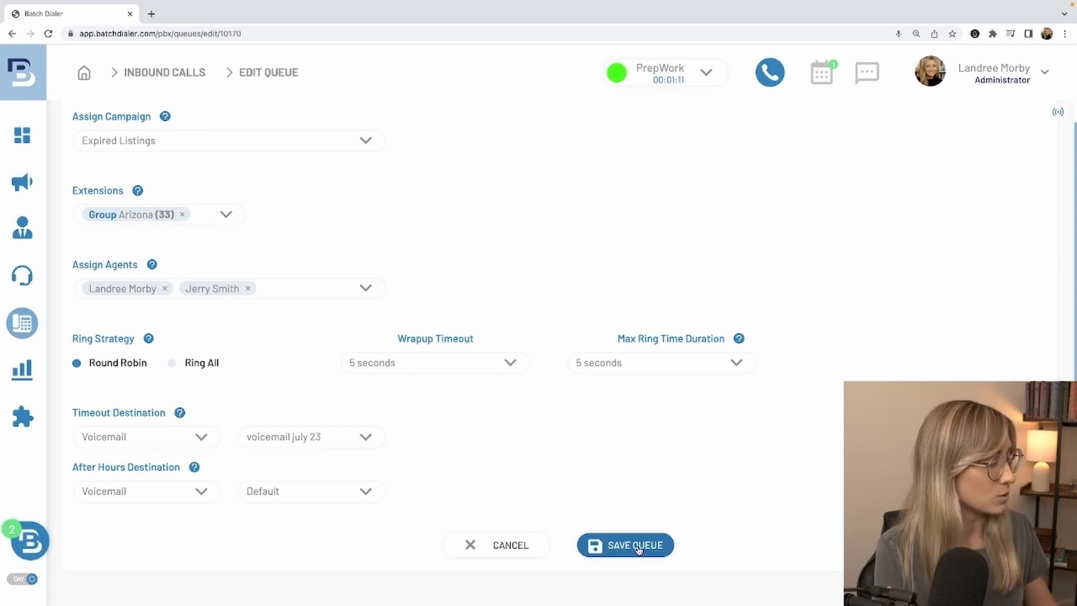
# Open the phone system's phone numbers list to check the destination of the Arizona numbers.
pyautogui.moveTo(23, 325)
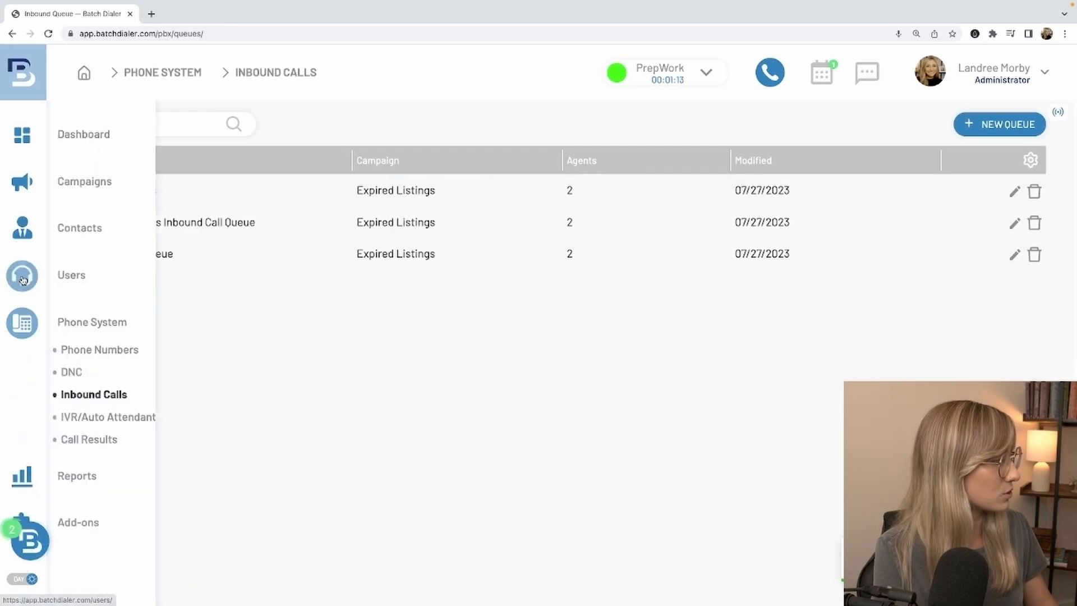
pyautogui.click(90, 351)
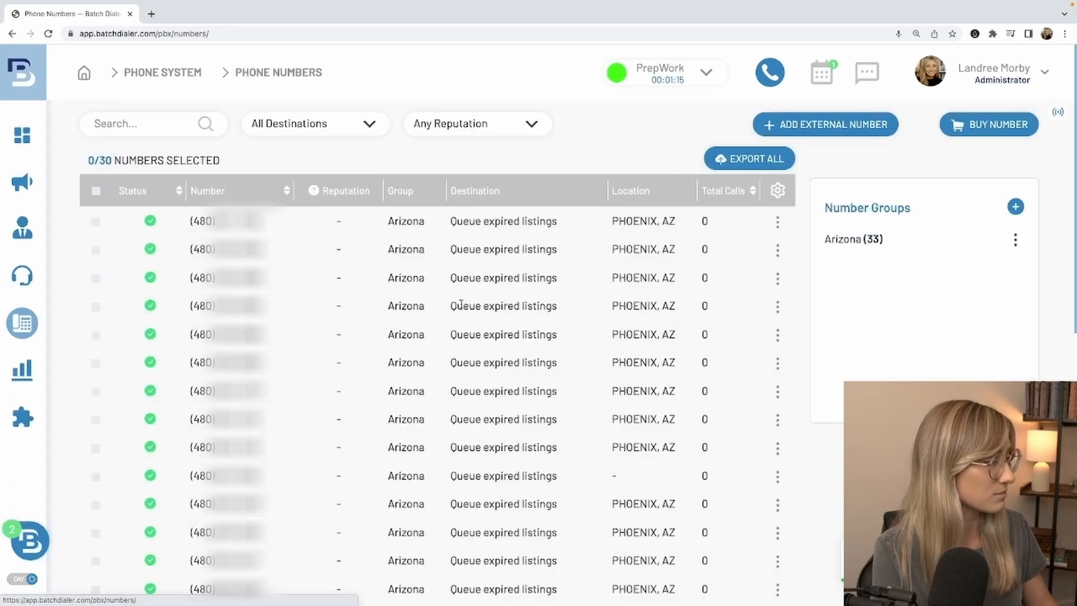